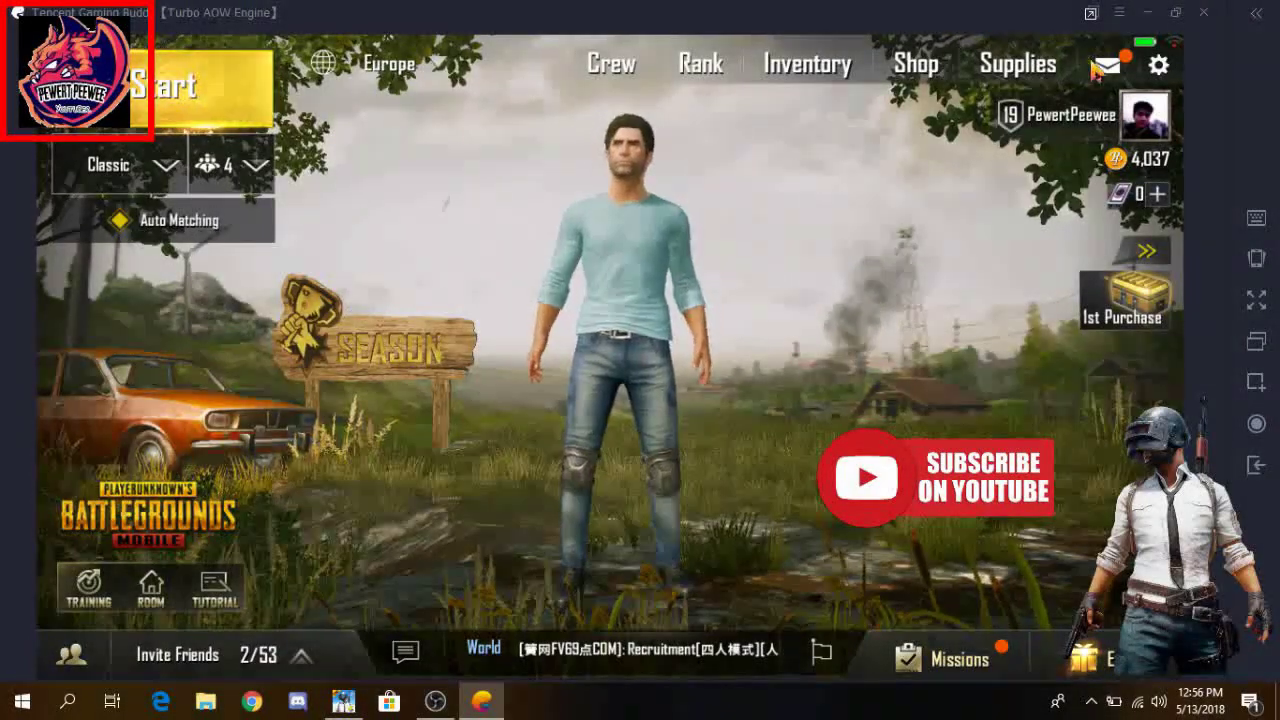
In the emulator's engine settings, enable Prioritize Dedicated GPU, set memory to 2GB and the processor to 2 Cores, and save.
{"action": "left_click", "coordinate": [1119, 12]}
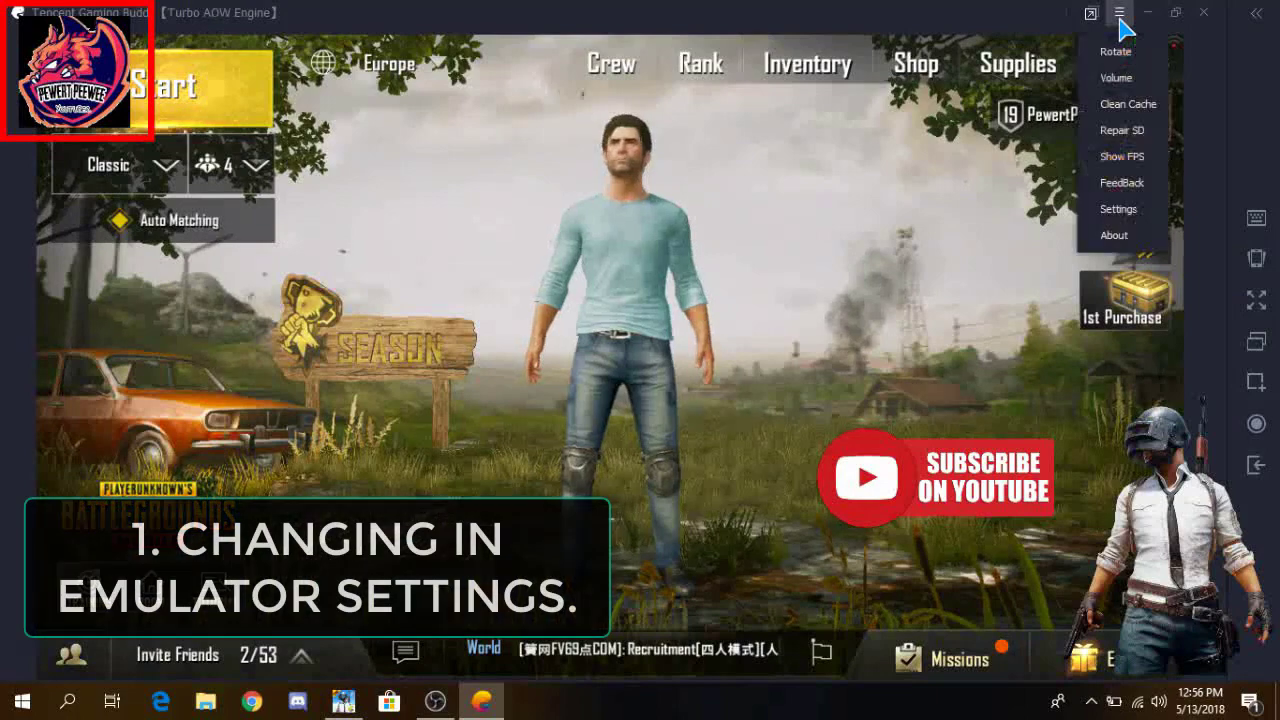
{"action": "left_click", "coordinate": [1115, 209]}
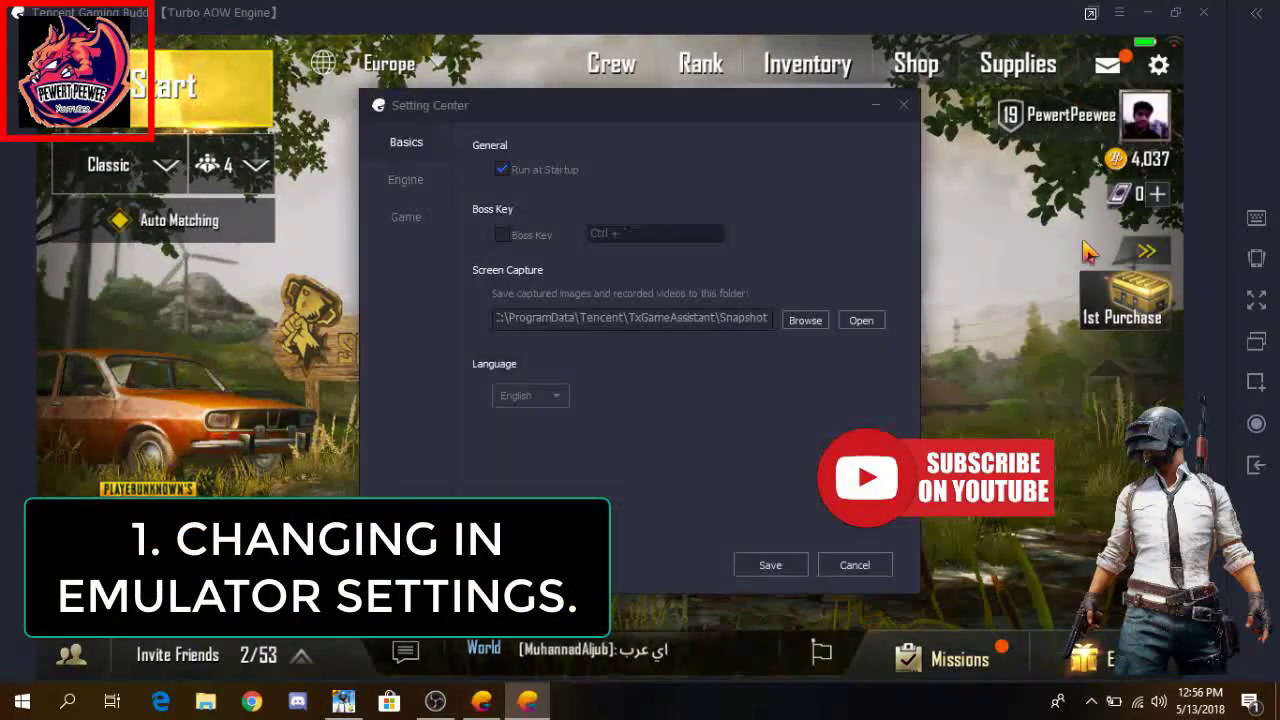
{"action": "left_click", "coordinate": [430, 186]}
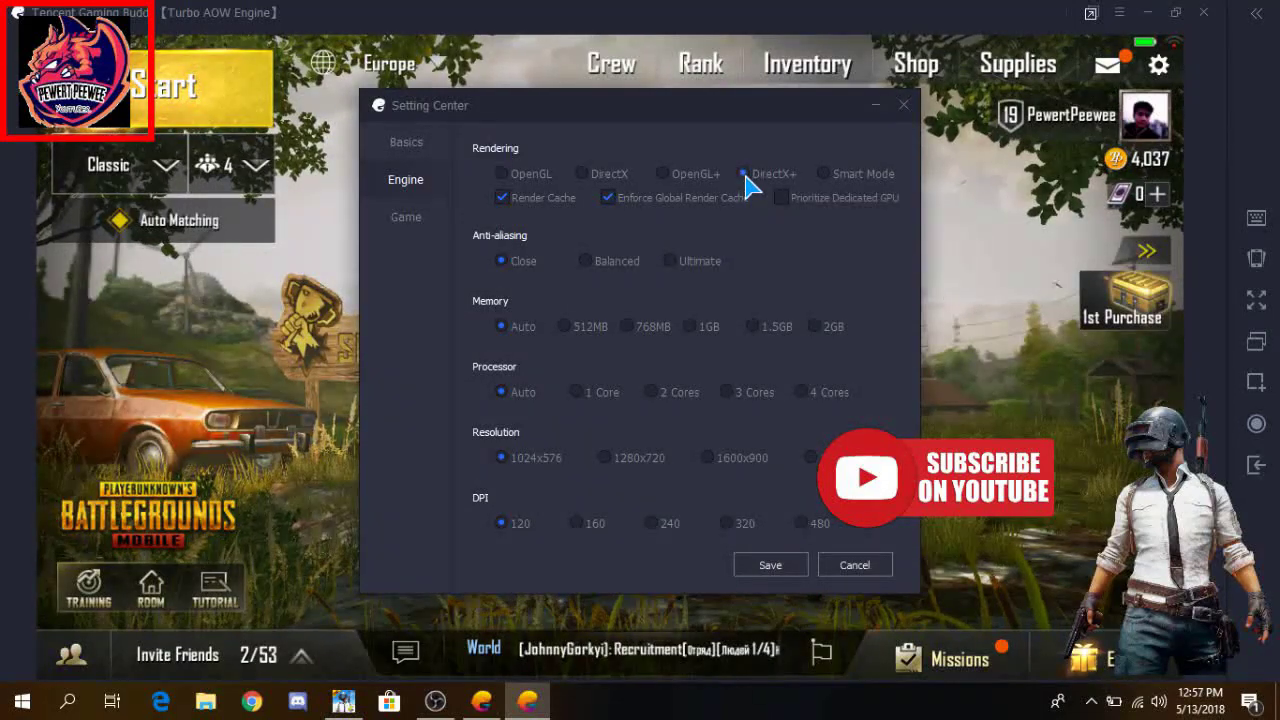
{"action": "left_click", "coordinate": [782, 199]}
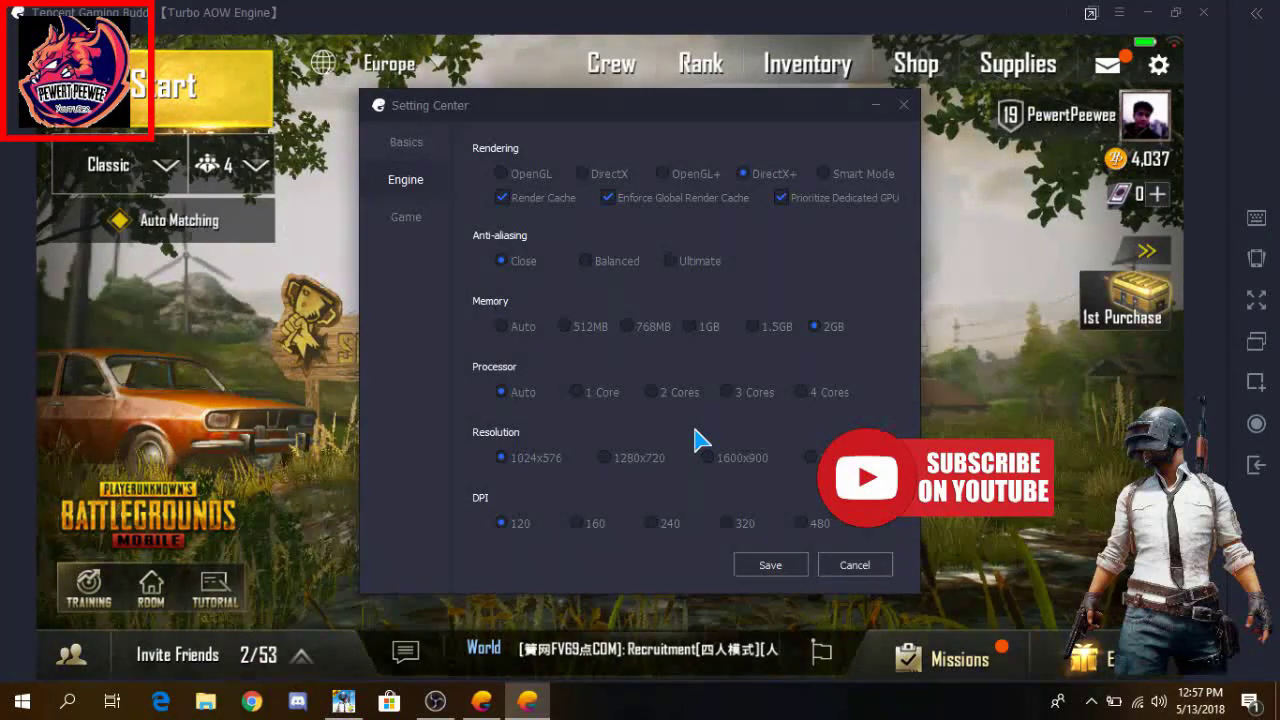
{"action": "left_click", "coordinate": [650, 394]}
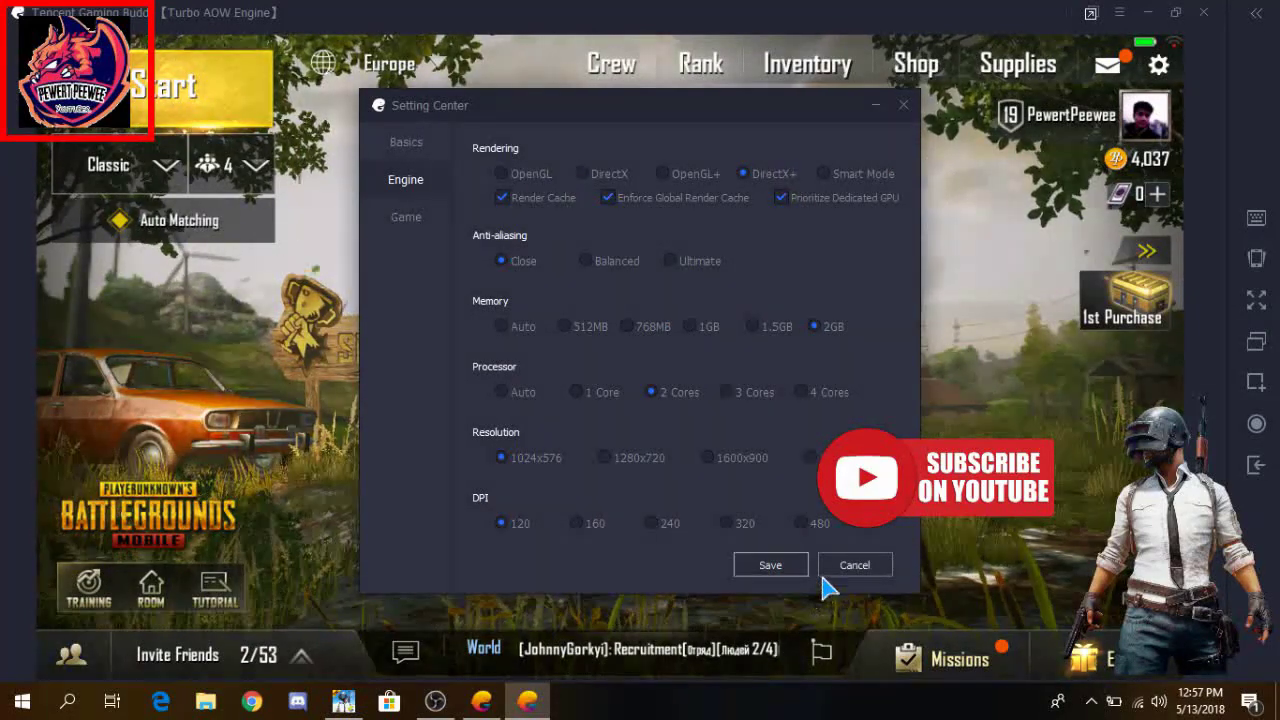
{"action": "left_click", "coordinate": [772, 566]}
{"action": "left_click", "coordinate": [806, 397]}
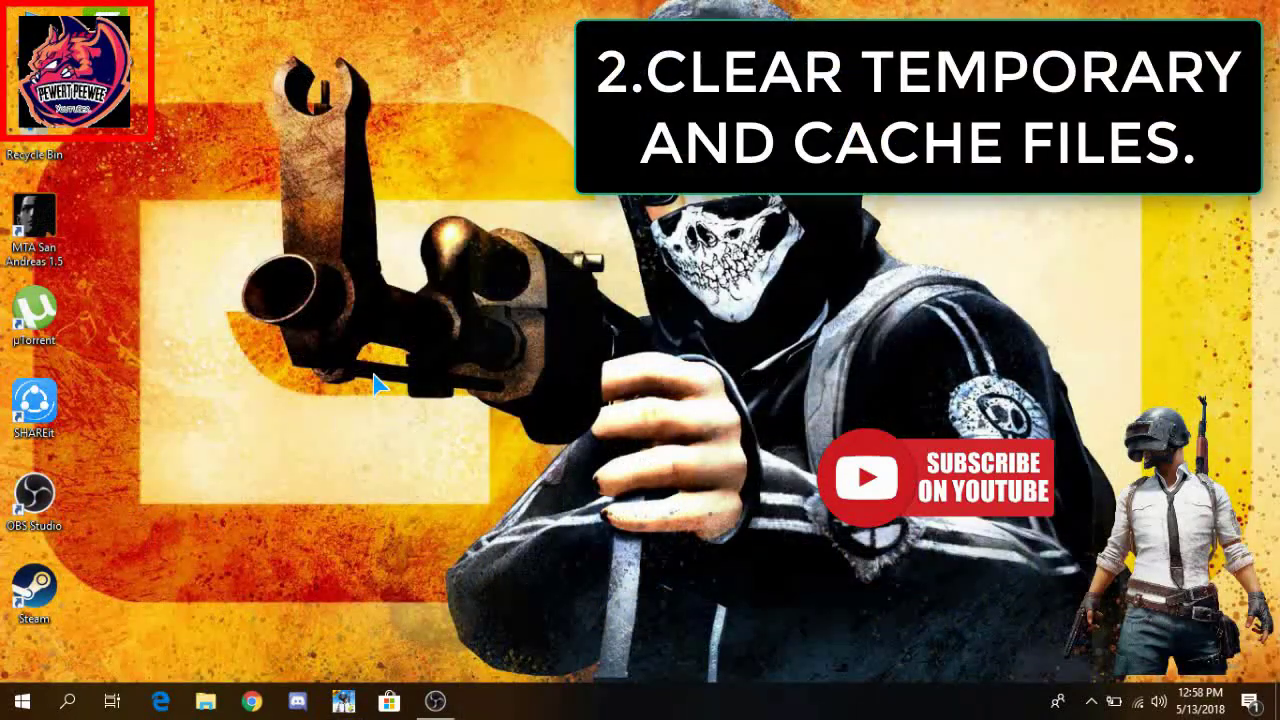
Open the %temp% folder through Run and permanently delete all its contents, skipping any files in use.
{"action": "key", "text": "super+r"}
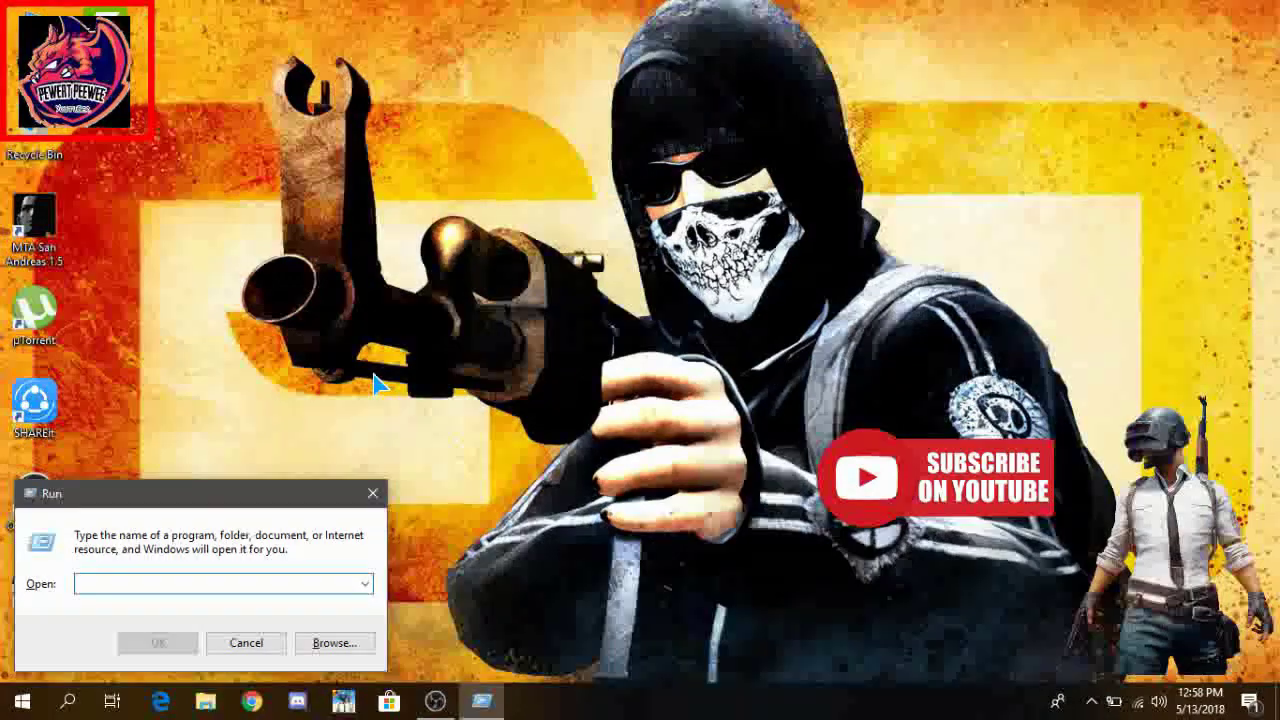
{"action": "type", "text": "%te"}
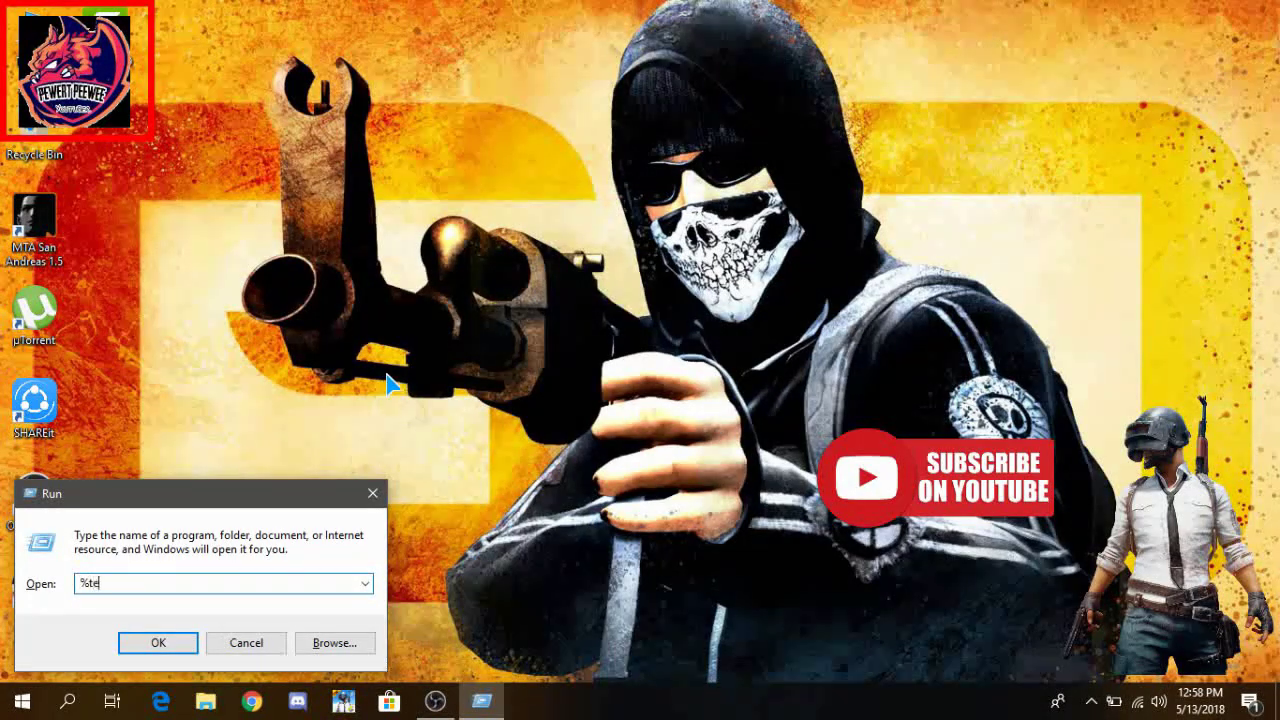
{"action": "type", "text": "mp%"}
{"action": "key", "text": "Return"}
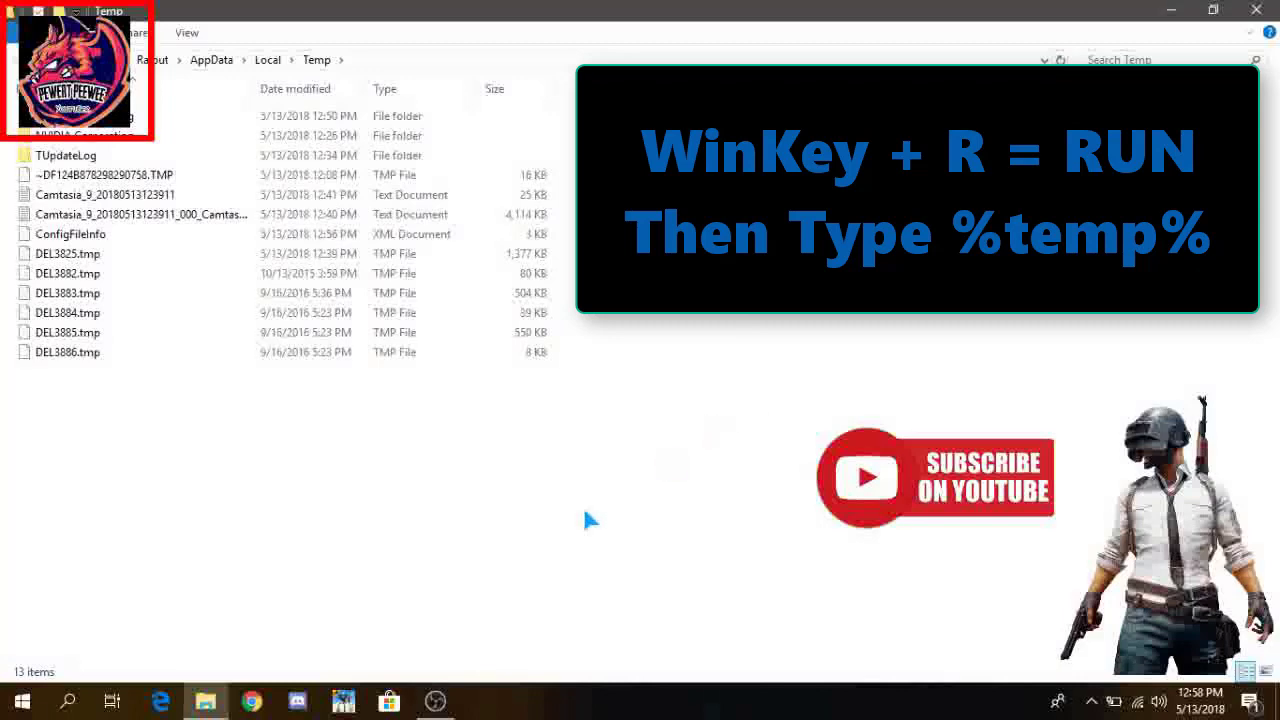
{"action": "left_click_drag", "start_coordinate": [95, 492], "coordinate": [542, 32]}
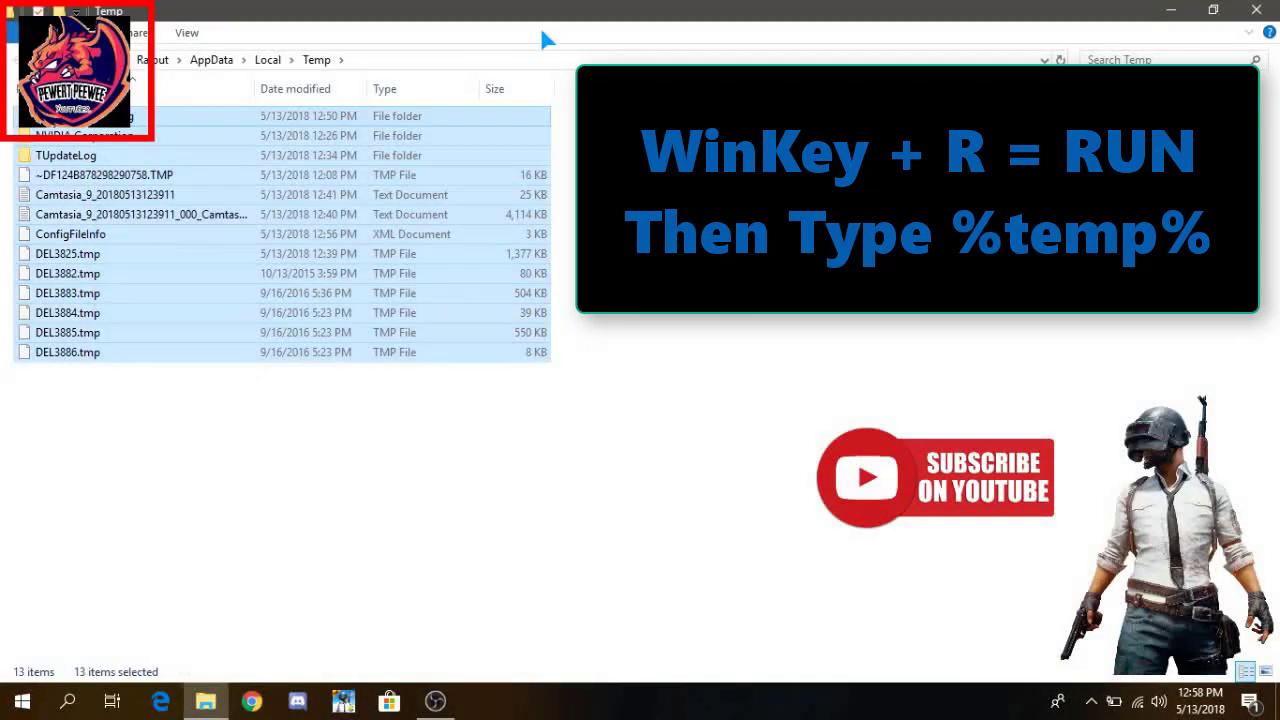
{"action": "key", "text": "shift+Delete"}
{"action": "key", "text": "Return"}
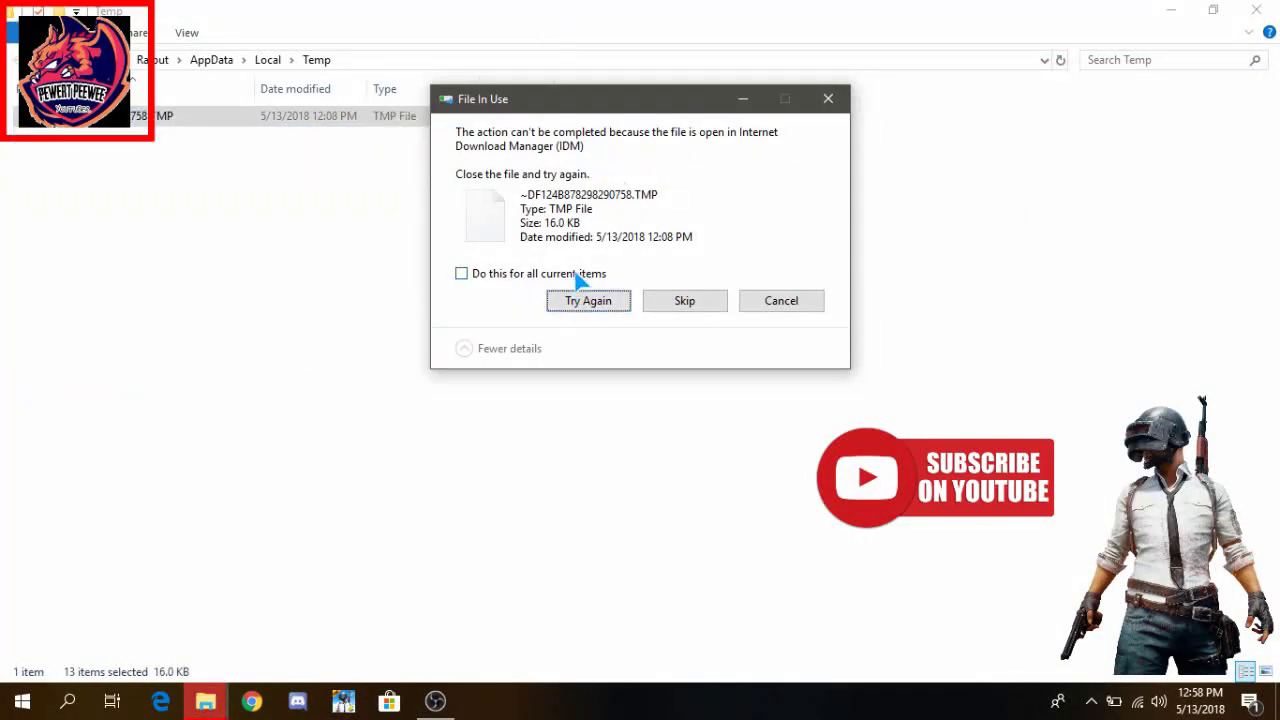
{"action": "left_click", "coordinate": [461, 273]}
{"action": "left_click", "coordinate": [706, 305]}
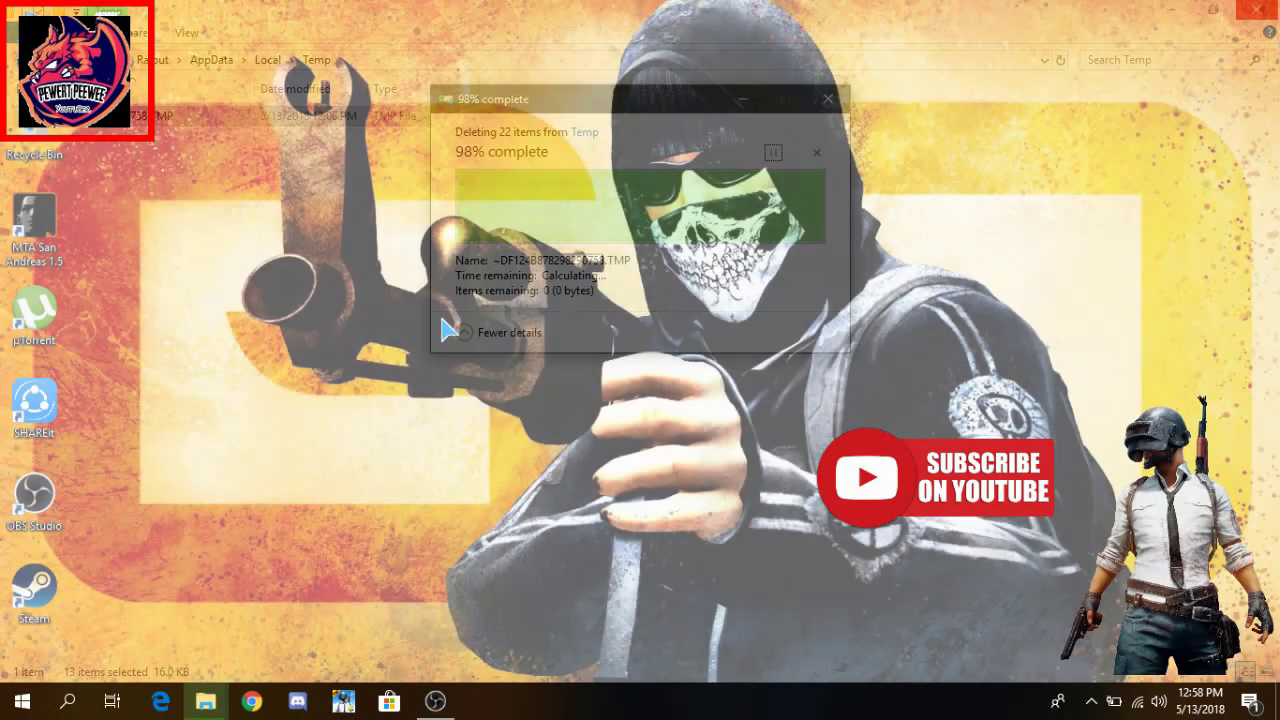
Run msconfig and set the number of processors to 4 in the advanced boot options.
{"action": "key", "text": "super+r"}
{"action": "type", "text": "m"}
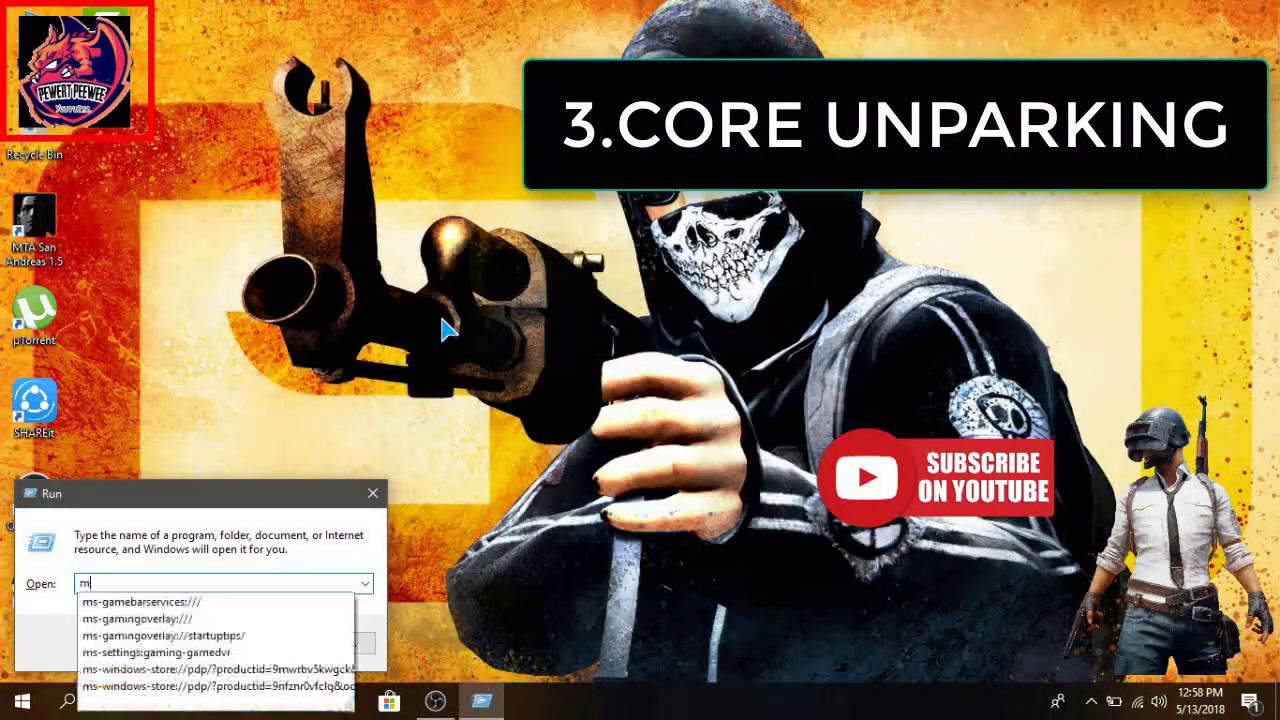
{"action": "type", "text": "sconfig"}
{"action": "key", "text": "Return"}
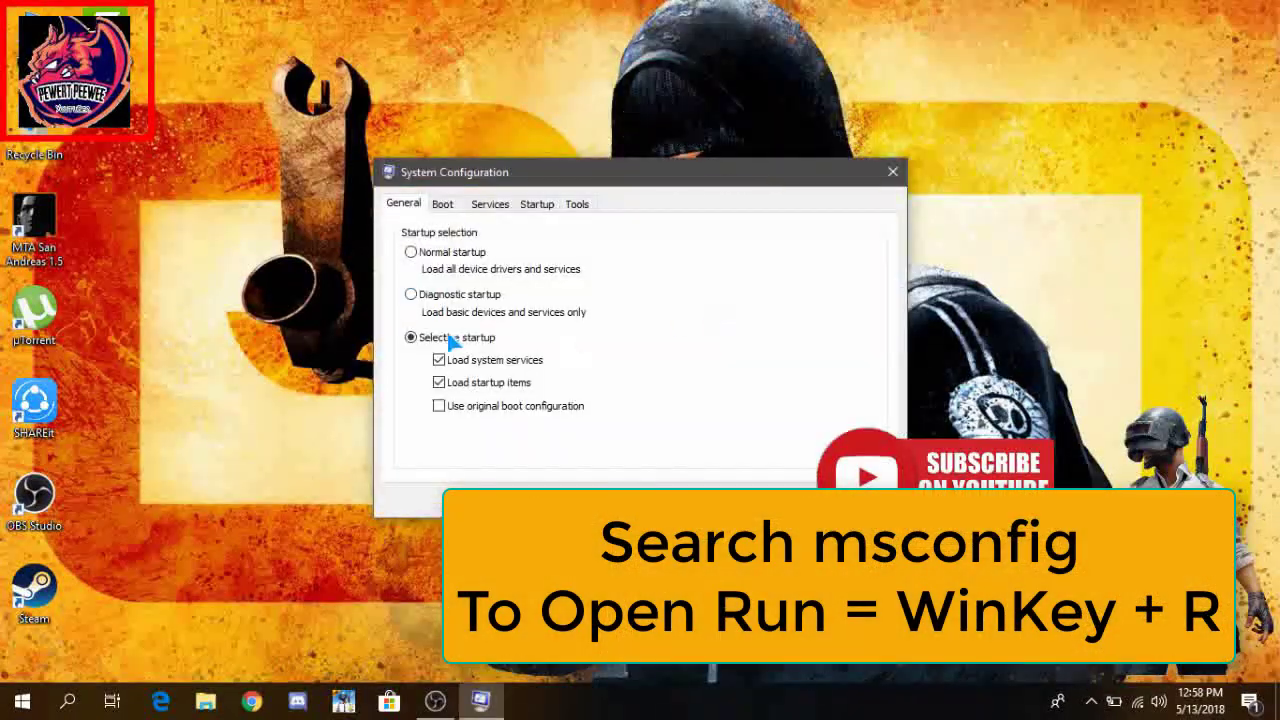
{"action": "left_click", "coordinate": [446, 203]}
{"action": "left_click", "coordinate": [436, 340]}
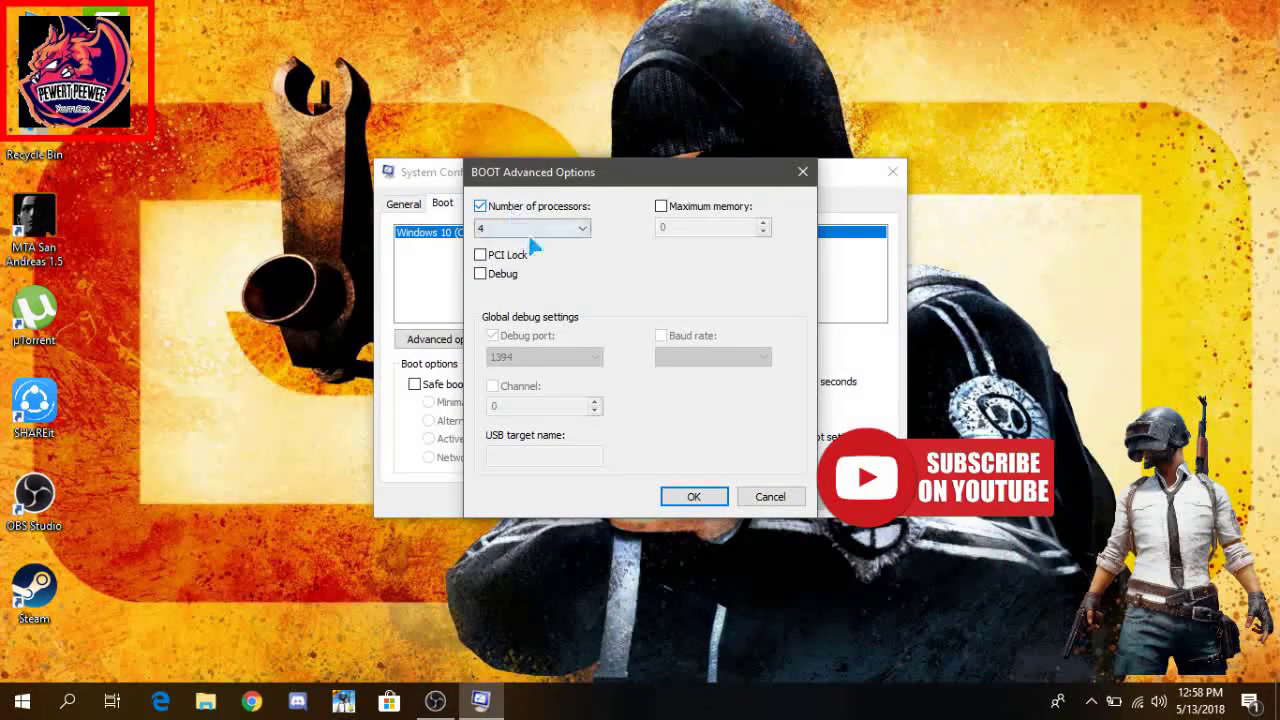
{"action": "left_click", "coordinate": [529, 229]}
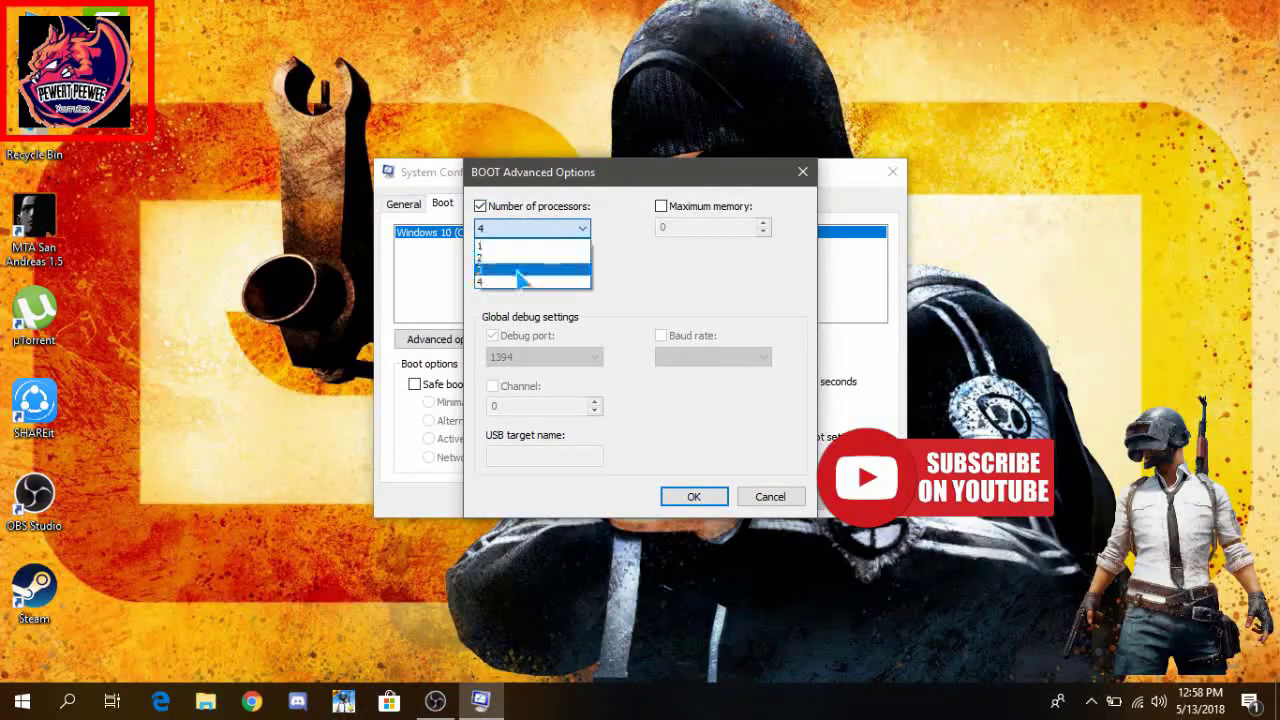
{"action": "left_click", "coordinate": [520, 283]}
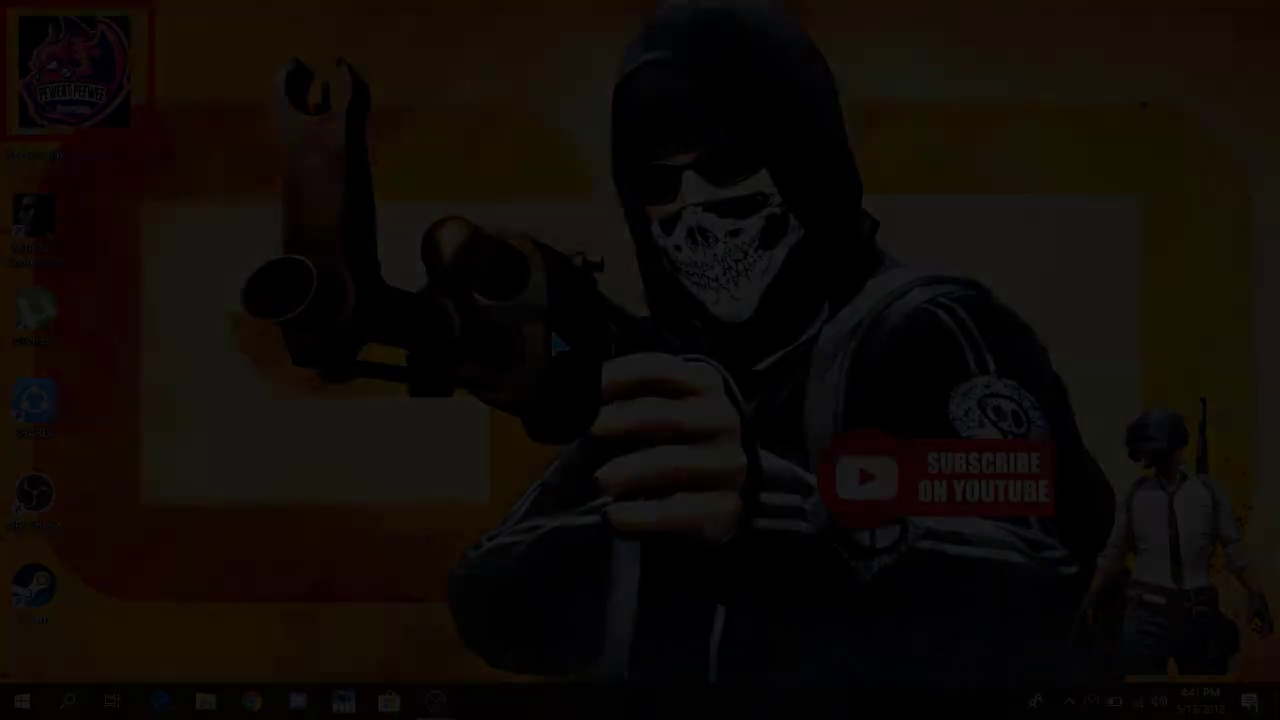
Run services.msc and set the Superfetch service's startup type to Disabled.
{"action": "key", "text": "super+r"}
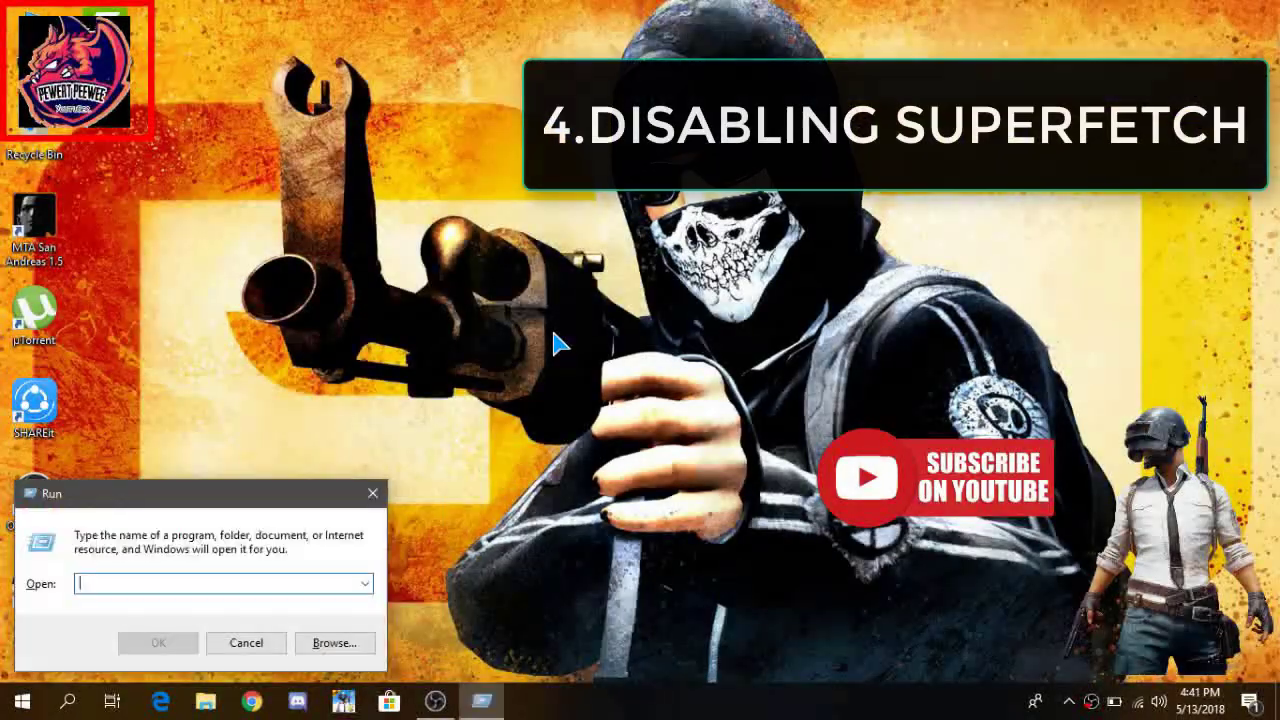
{"action": "type", "text": "services."}
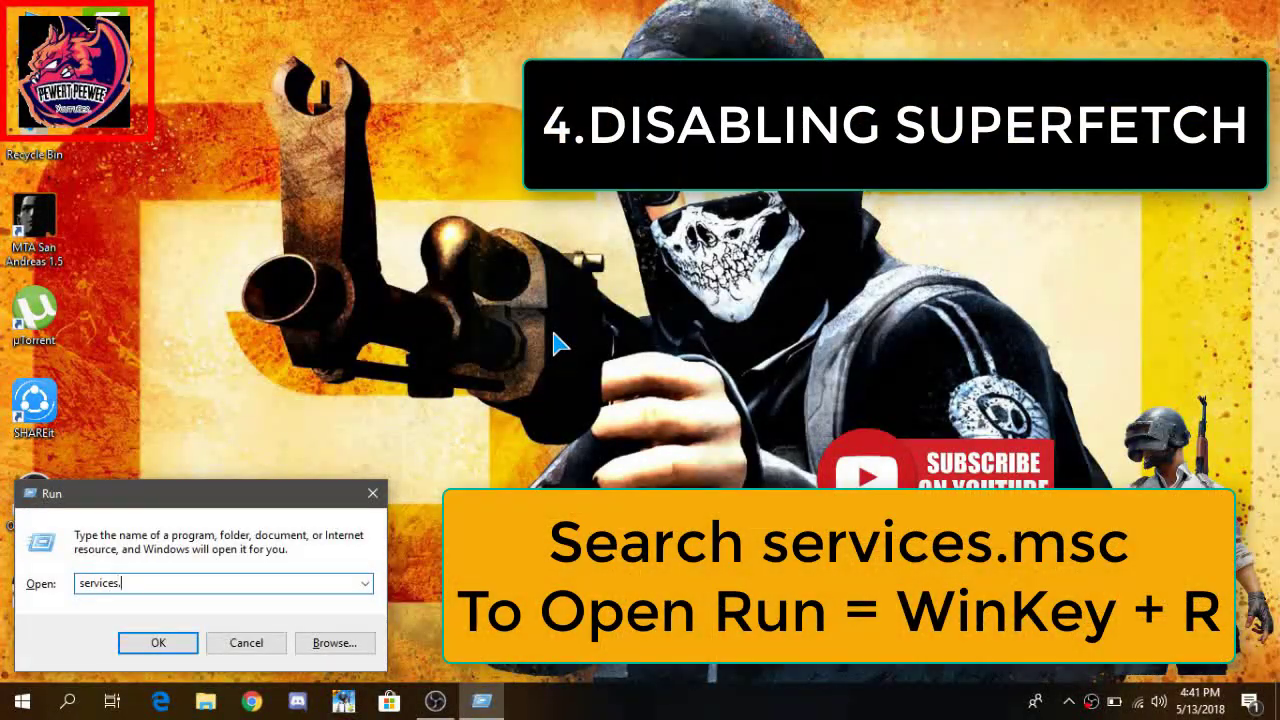
{"action": "type", "text": "msc"}
{"action": "key", "text": "Return"}
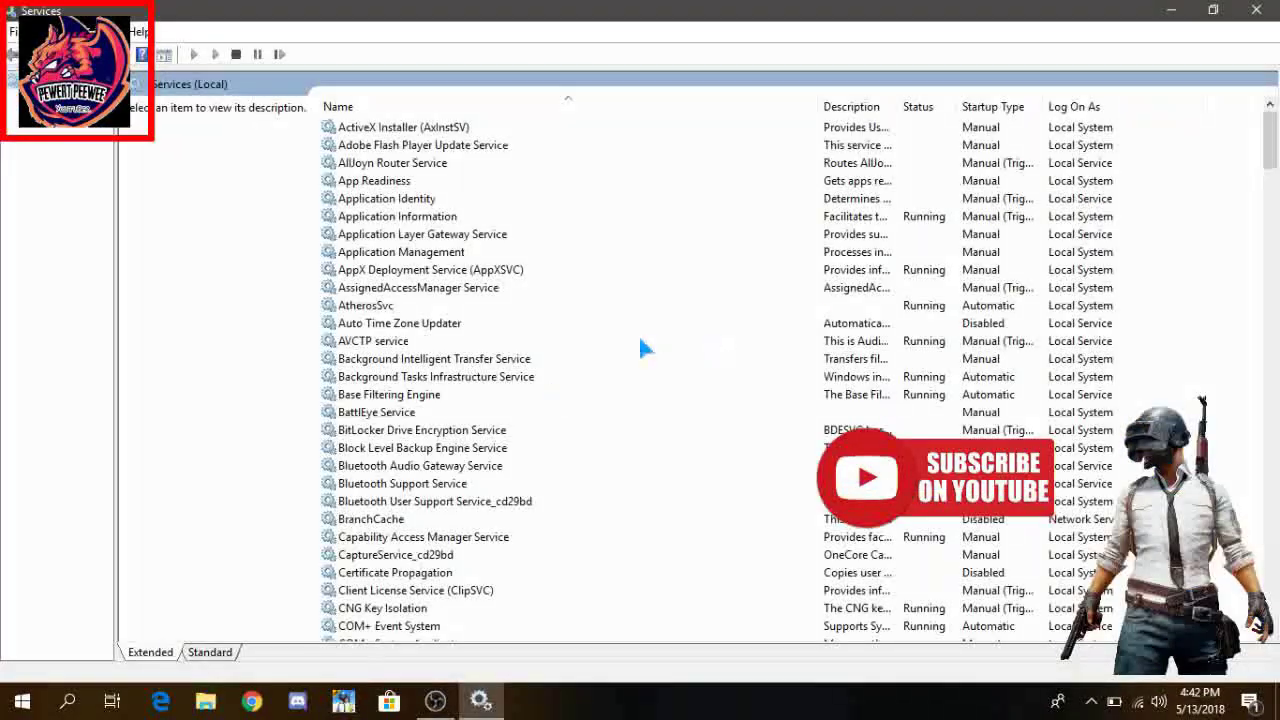
{"action": "left_click", "coordinate": [660, 323]}
{"action": "type", "text": "superfetch"}
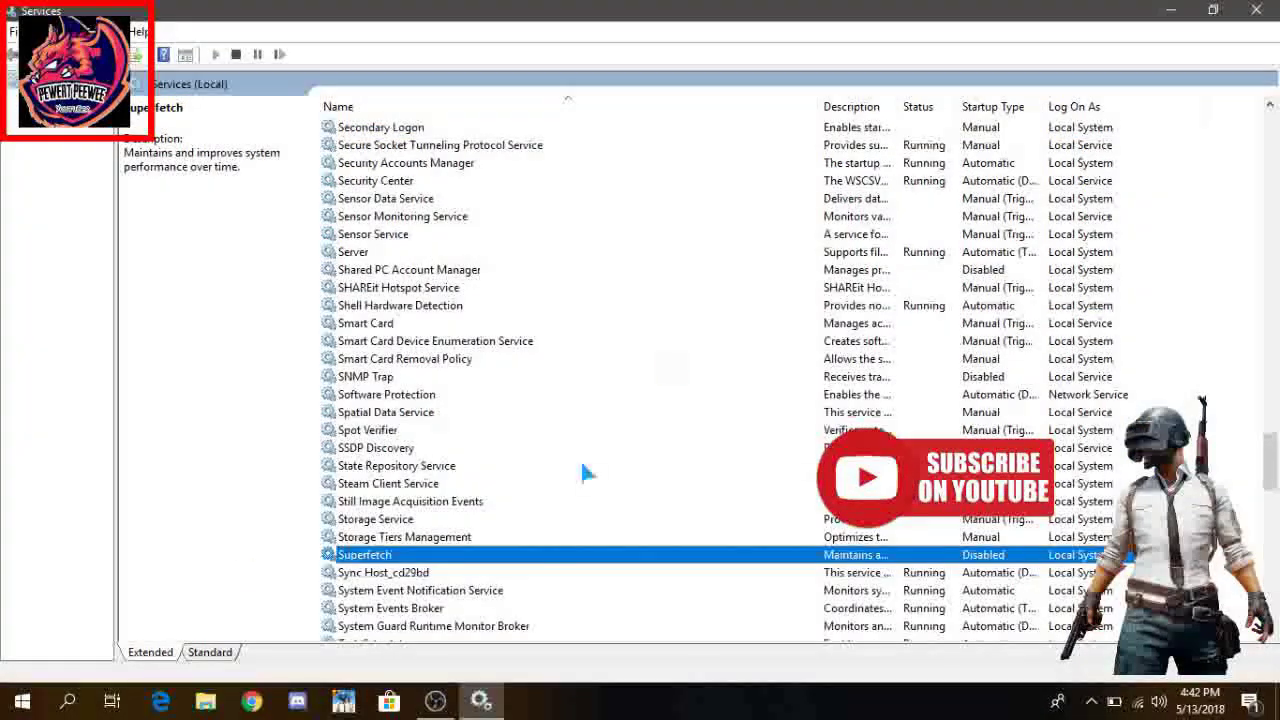
{"action": "right_click", "coordinate": [343, 556]}
{"action": "left_click", "coordinate": [441, 510]}
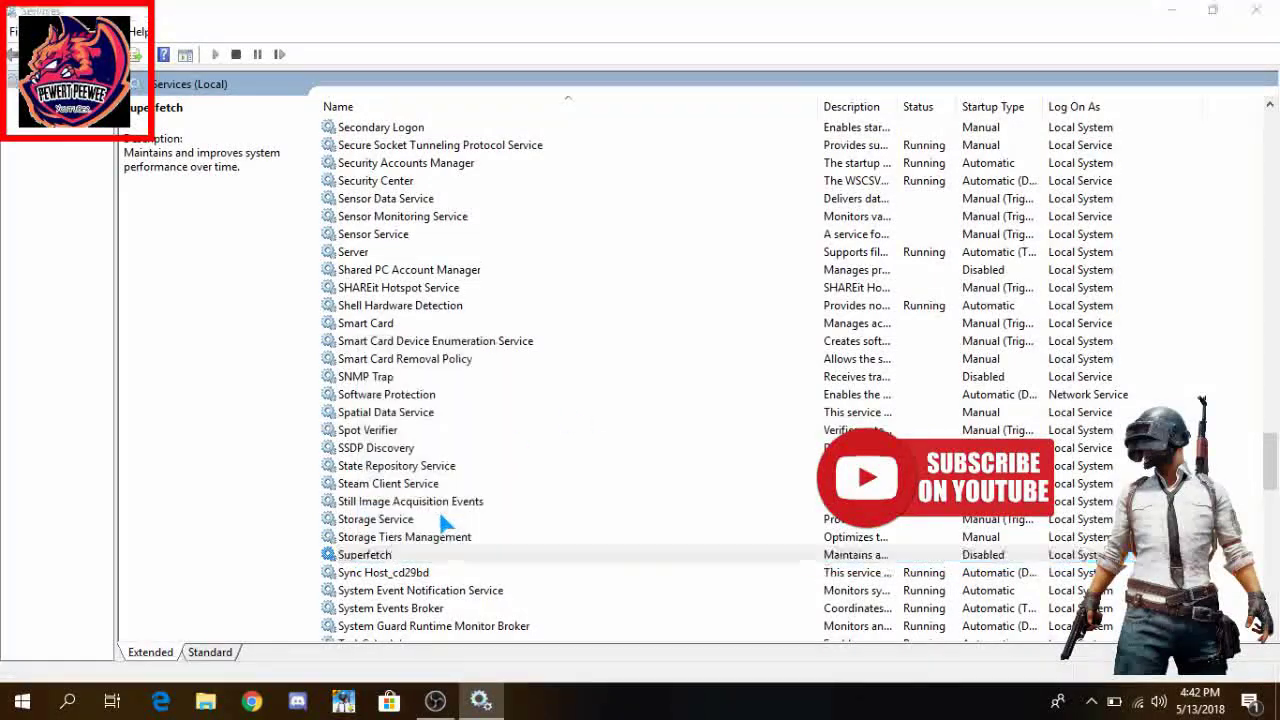
{"action": "left_click", "coordinate": [645, 328]}
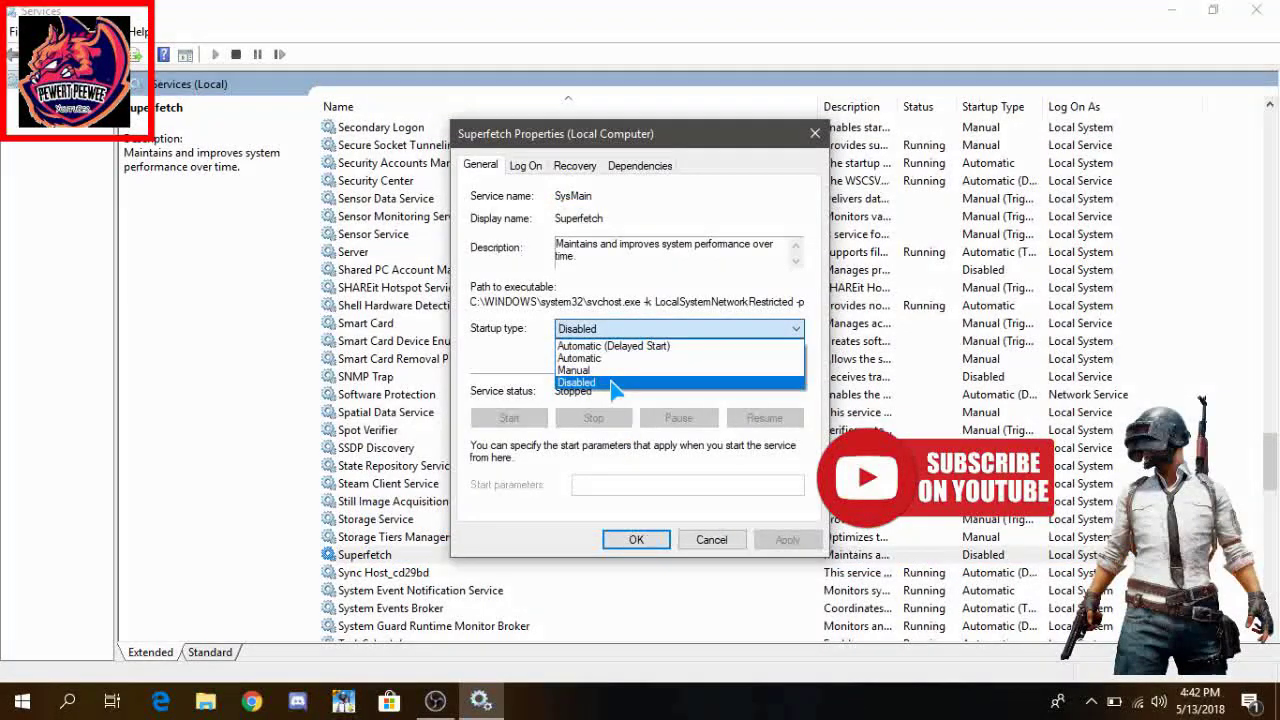
{"action": "left_click", "coordinate": [612, 384]}
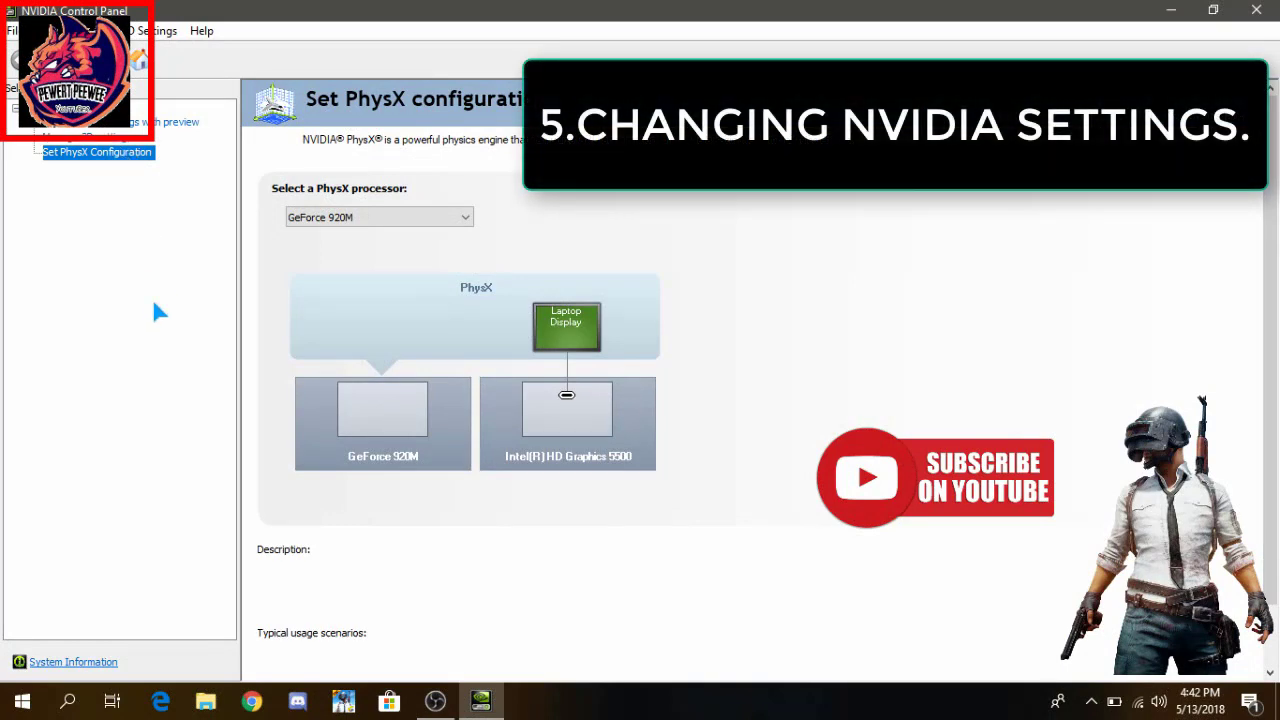
{"action": "left_click", "coordinate": [1170, 10]}
{"action": "right_click", "coordinate": [573, 211]}
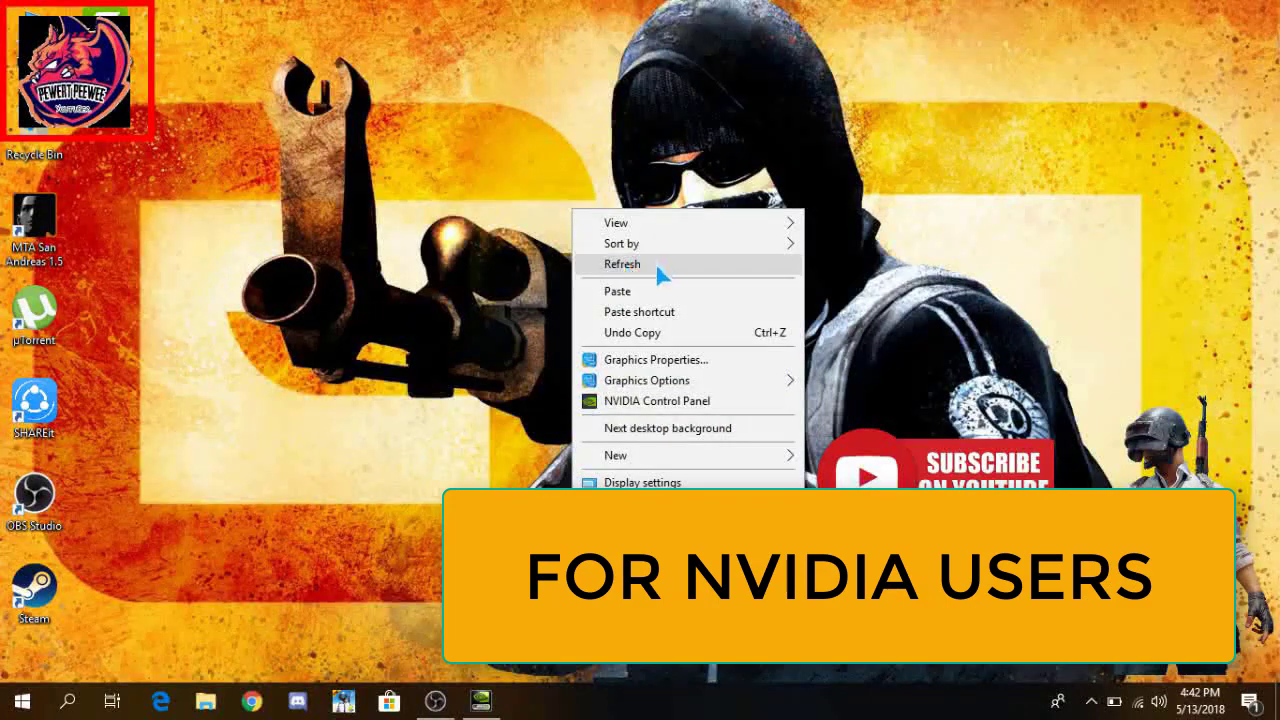
{"action": "left_click", "coordinate": [630, 264]}
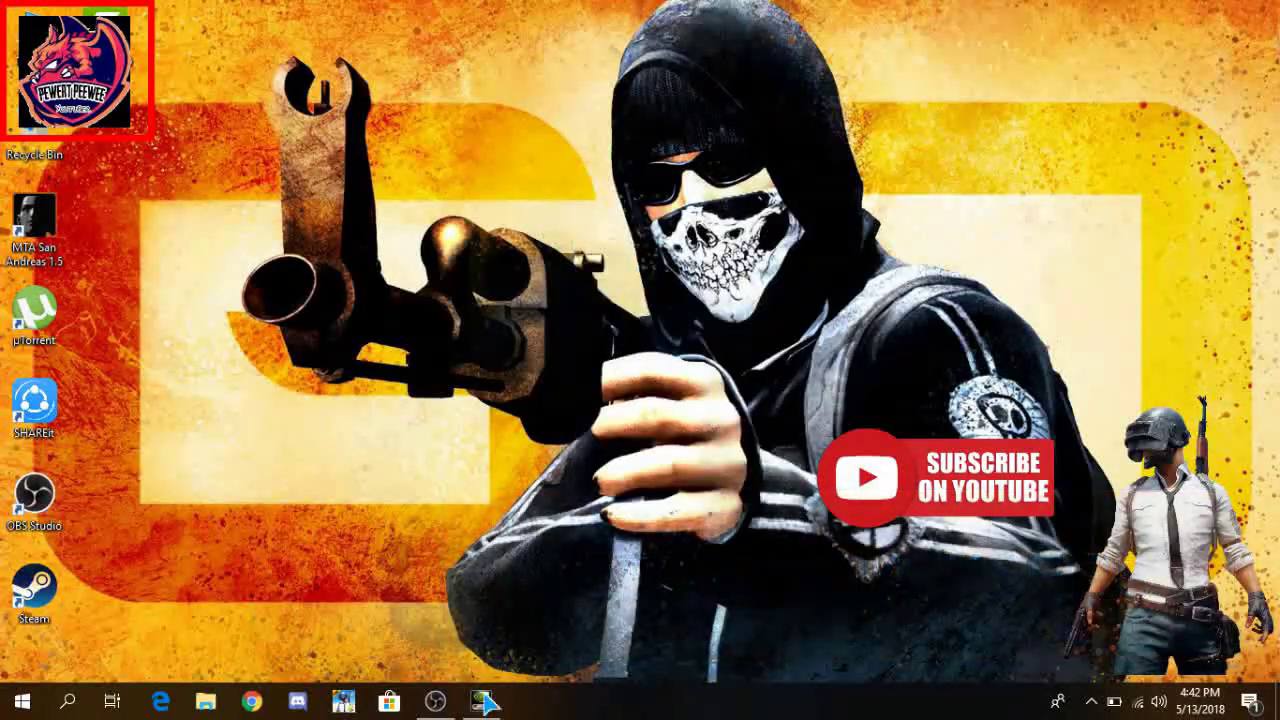
{"action": "left_click", "coordinate": [485, 703]}
Choose GeForce 920M as the PhysX processor and open the Manage 3D Settings page.
{"action": "left_click", "coordinate": [370, 217]}
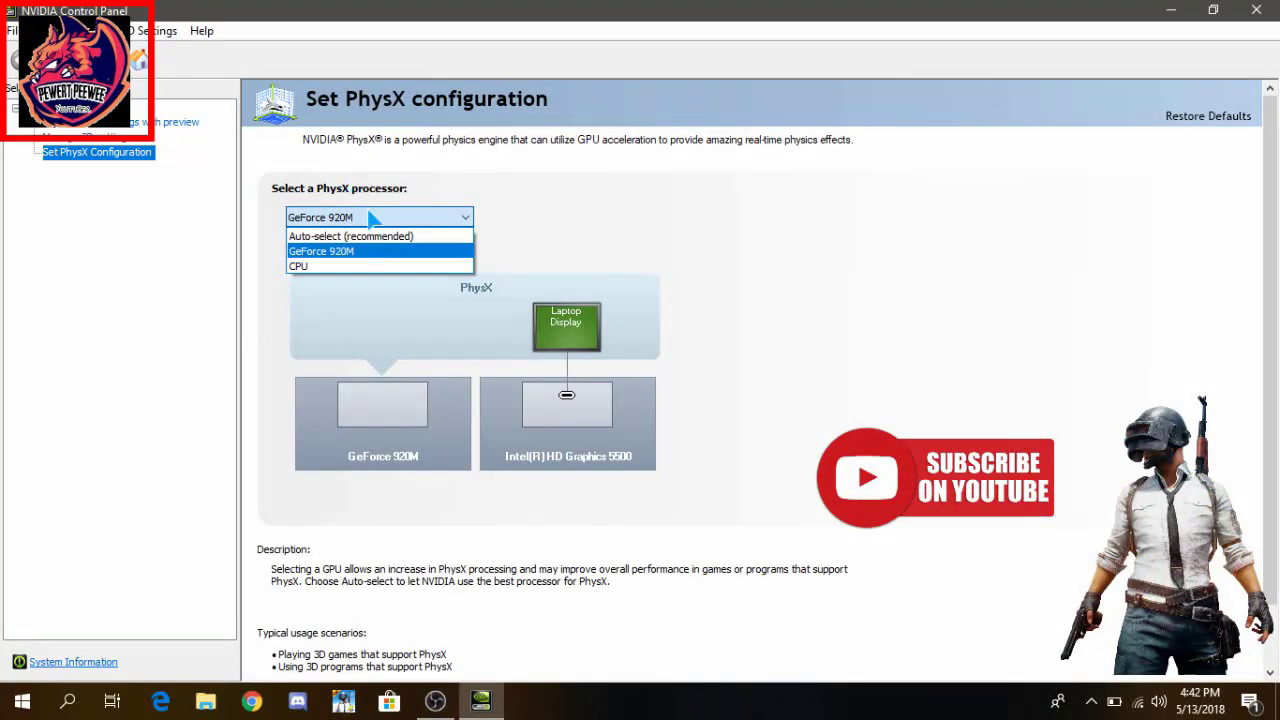
{"action": "left_click", "coordinate": [378, 258]}
{"action": "left_click", "coordinate": [110, 141]}
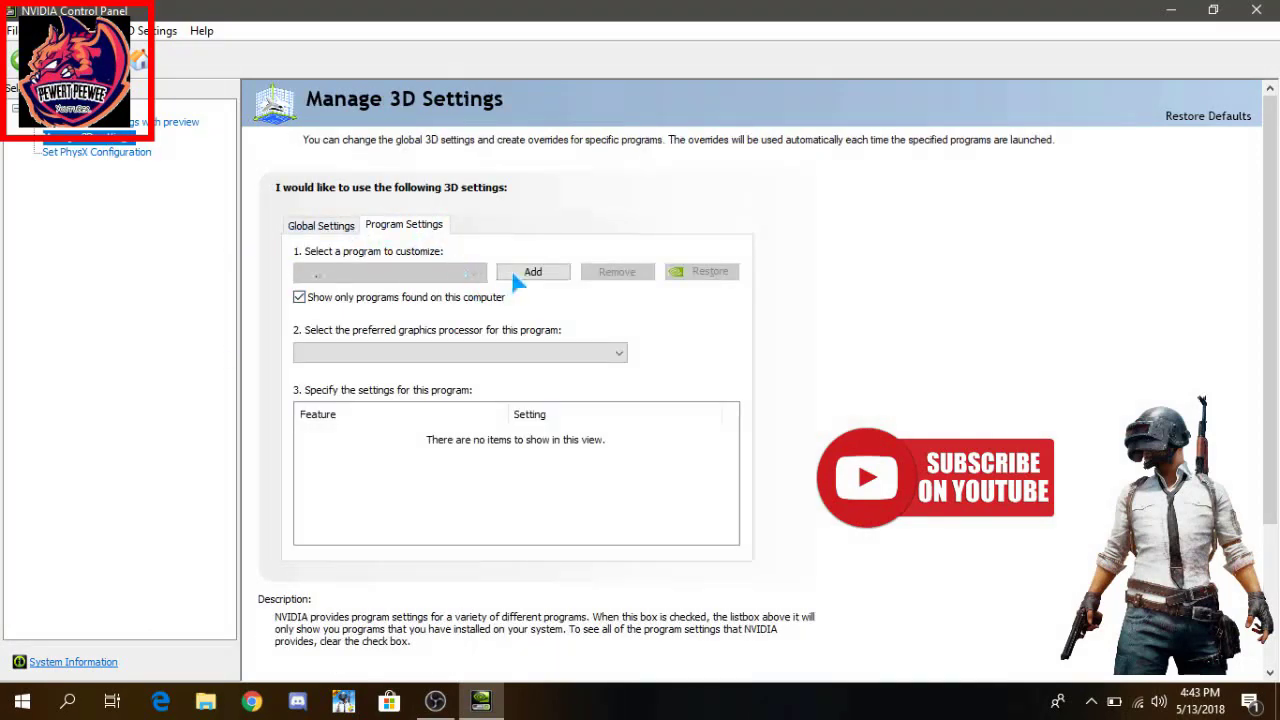
{"action": "left_click", "coordinate": [566, 279]}
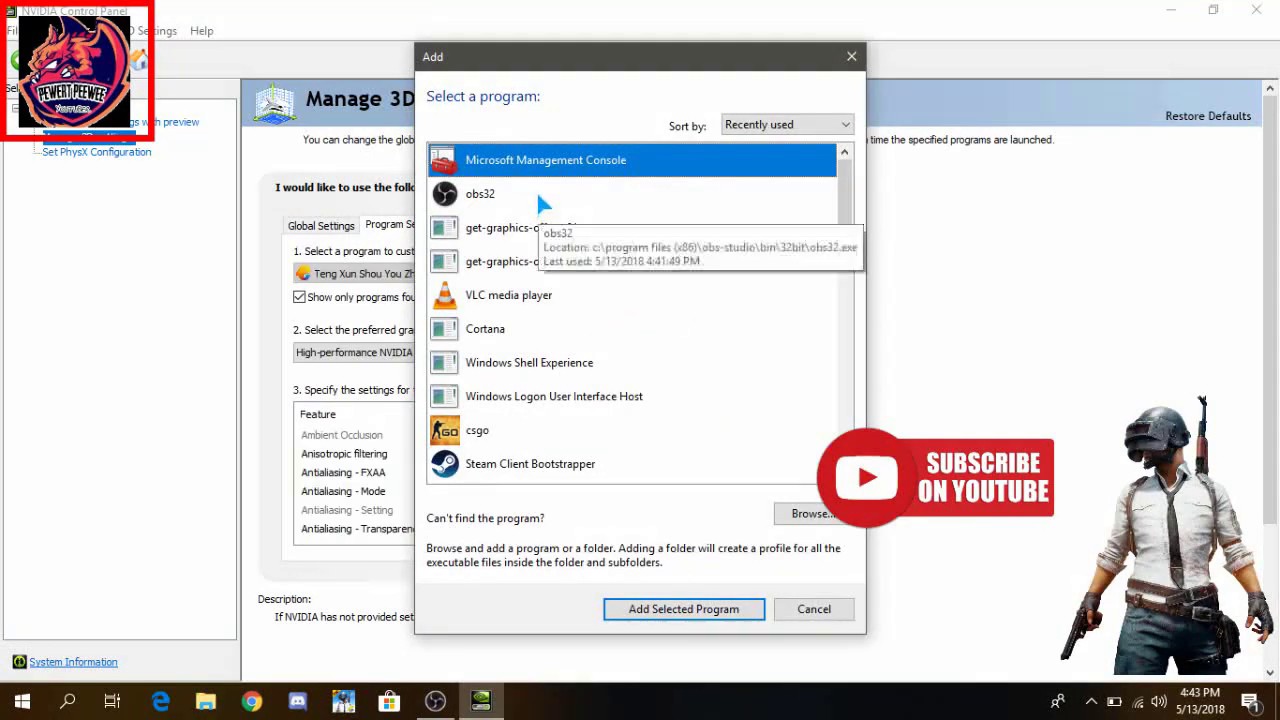
{"action": "scroll", "coordinate": [560, 290], "scroll_direction": "down", "scroll_amount": 3}
{"action": "key", "text": "Escape"}
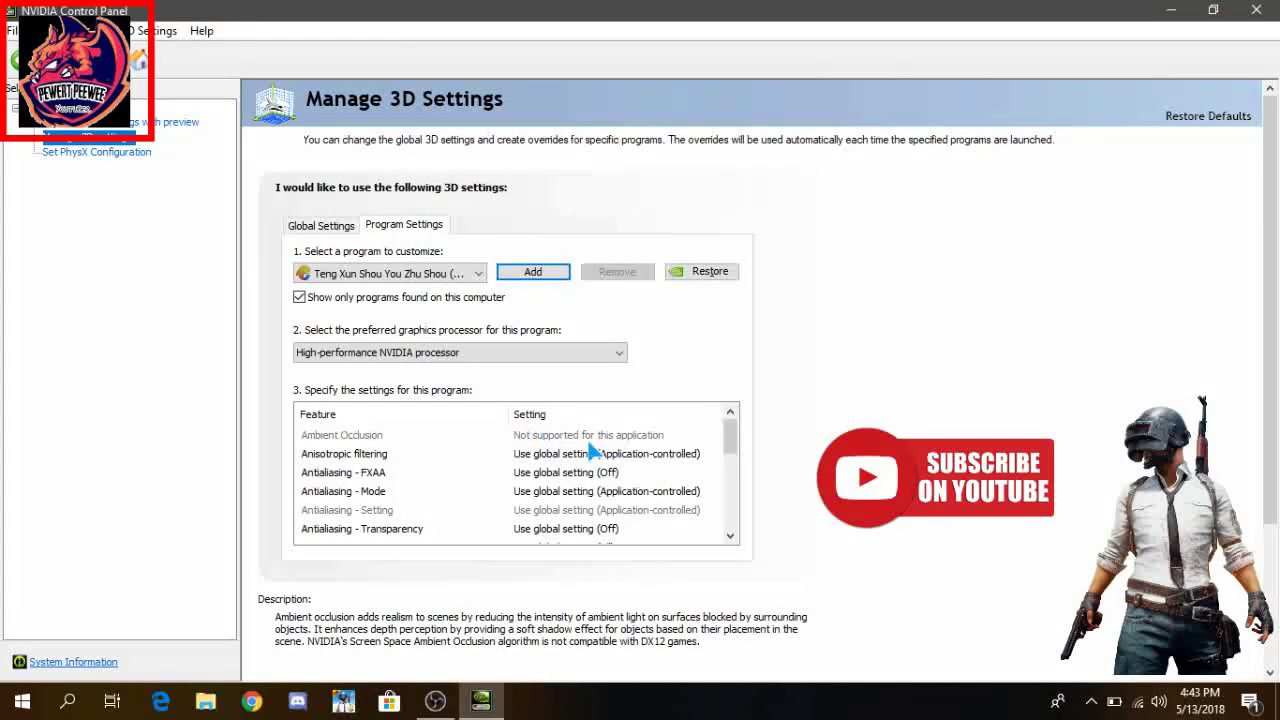
For the Teng Xun Shou You Zhu Shou program, set the preferred graphics processor to High-performance NVIDIA processor and Shader Cache to Off.
{"action": "left_click", "coordinate": [465, 350]}
{"action": "left_click", "coordinate": [410, 388]}
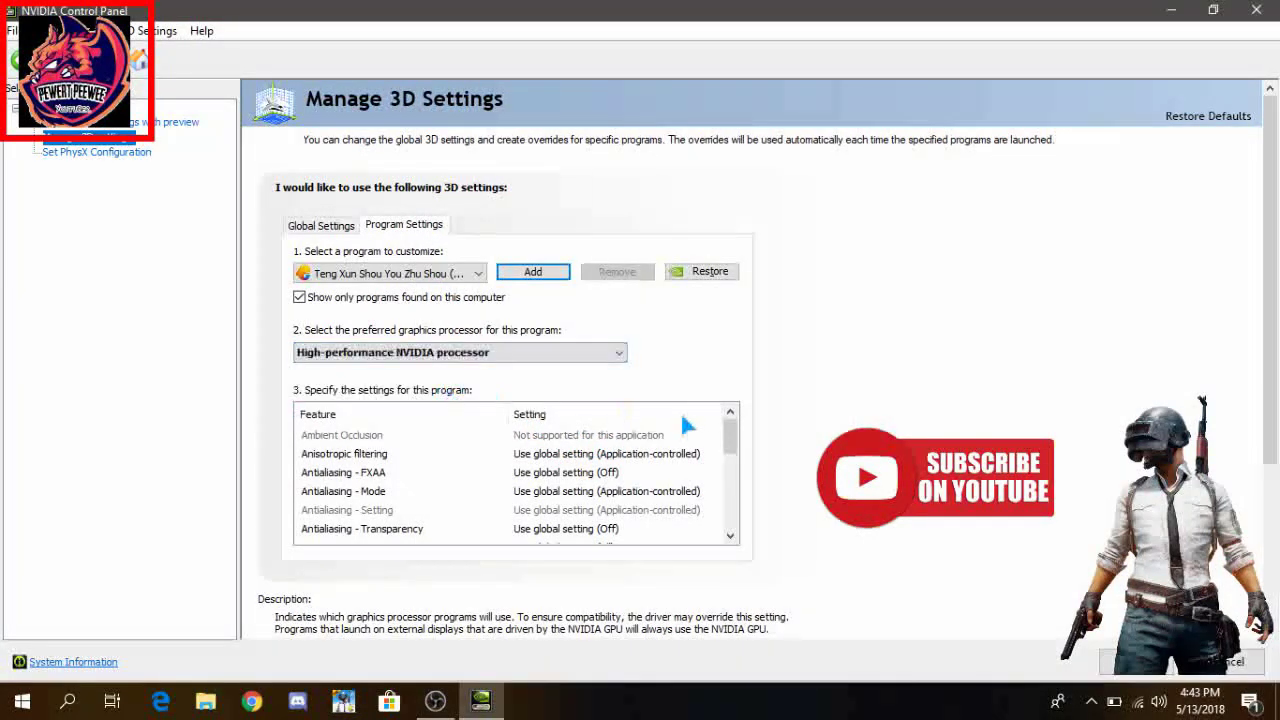
{"action": "left_click_drag", "start_coordinate": [732, 451], "coordinate": [717, 493]}
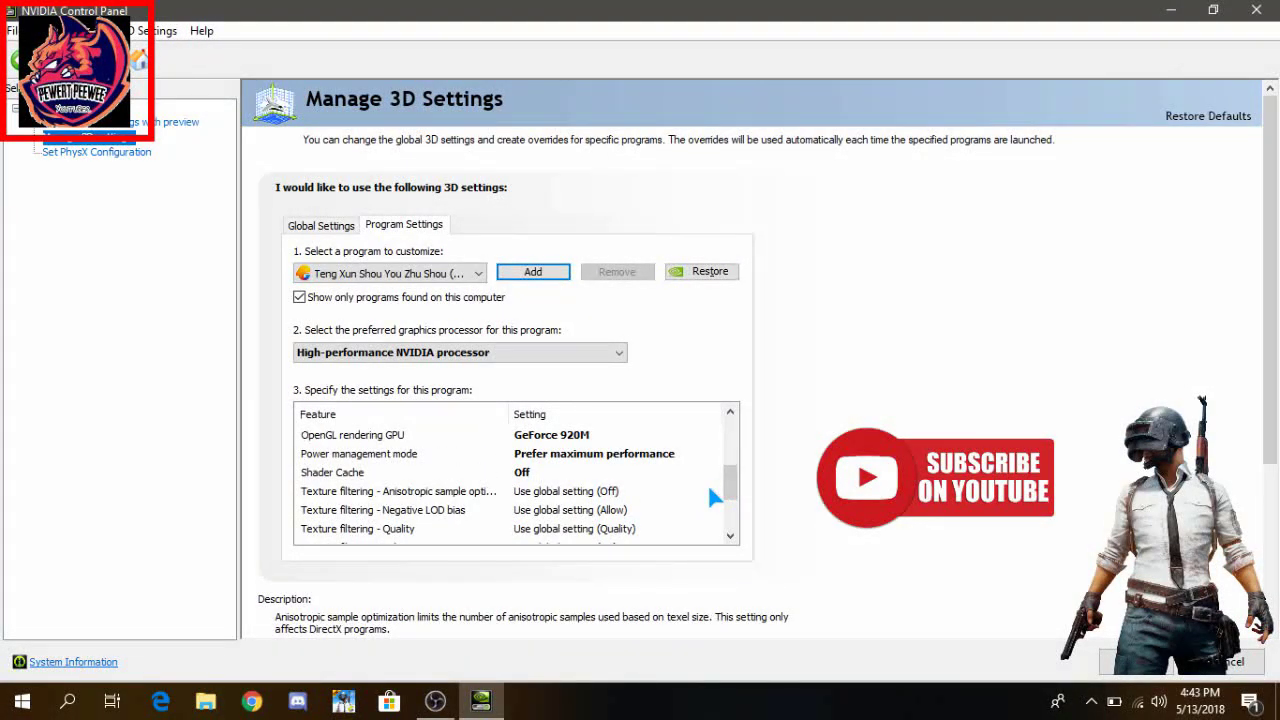
{"action": "mouse_move", "coordinate": [370, 481]}
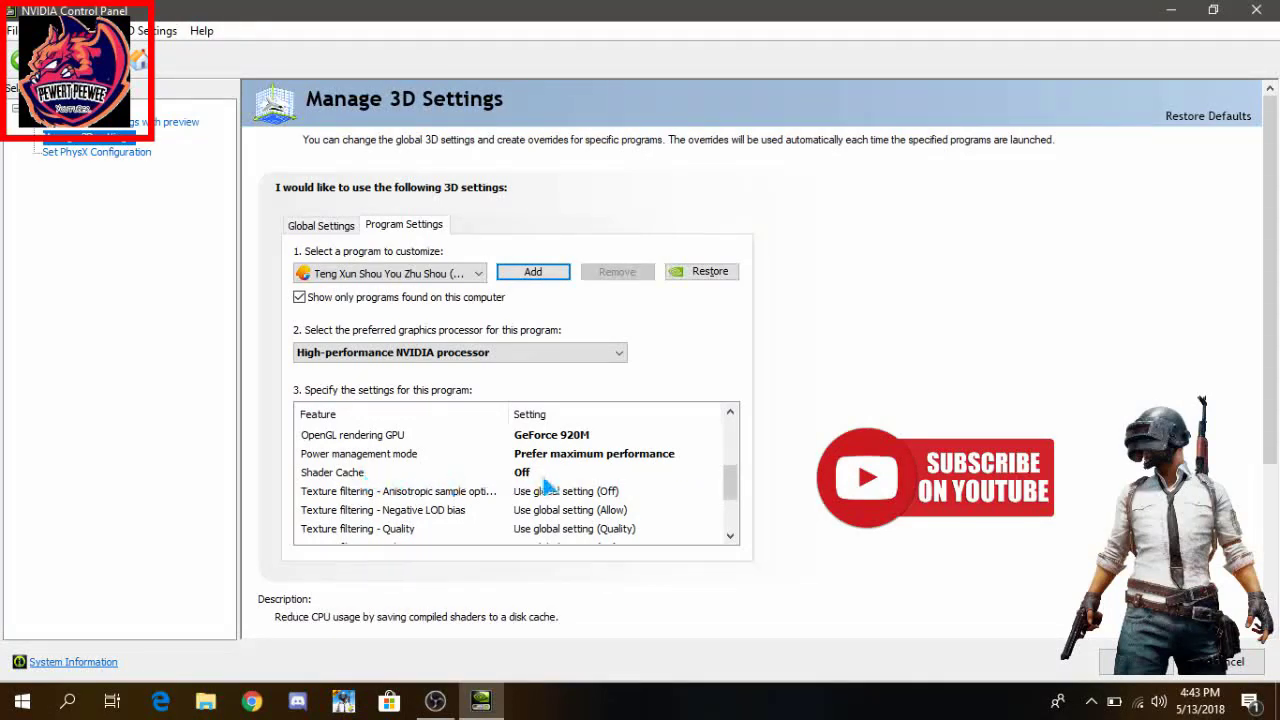
{"action": "left_click", "coordinate": [574, 475]}
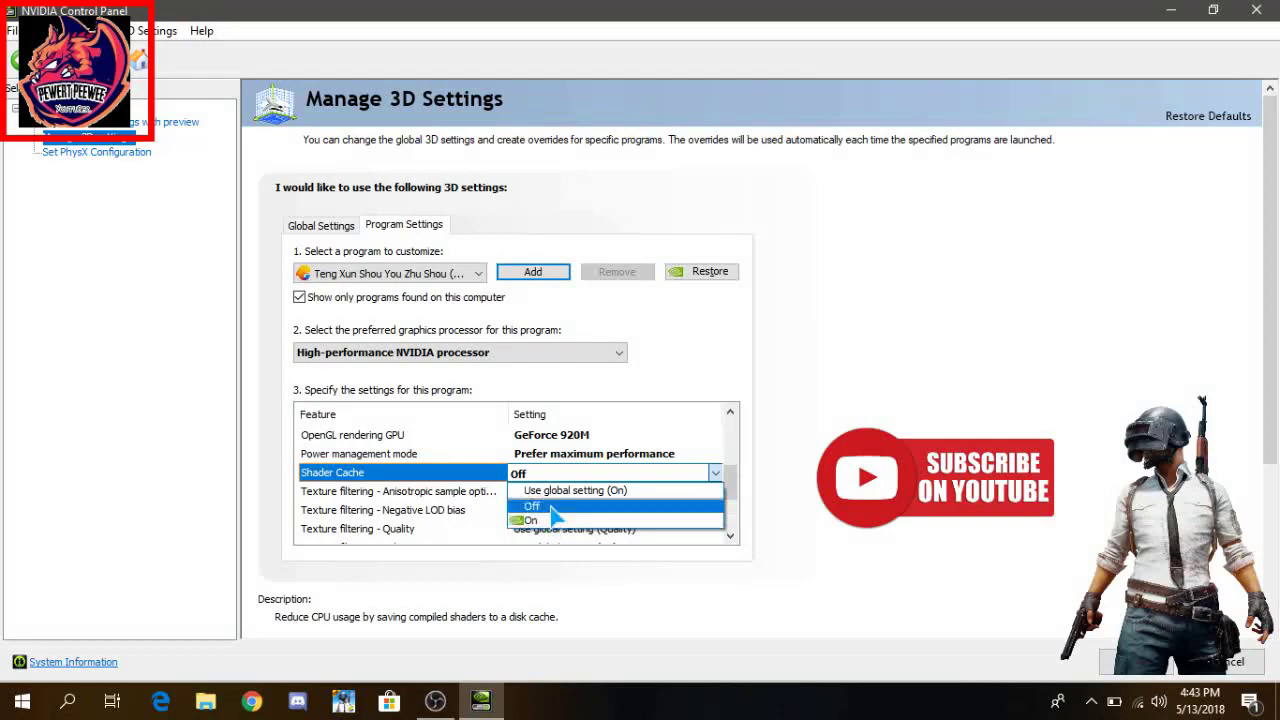
{"action": "left_click", "coordinate": [551, 507]}
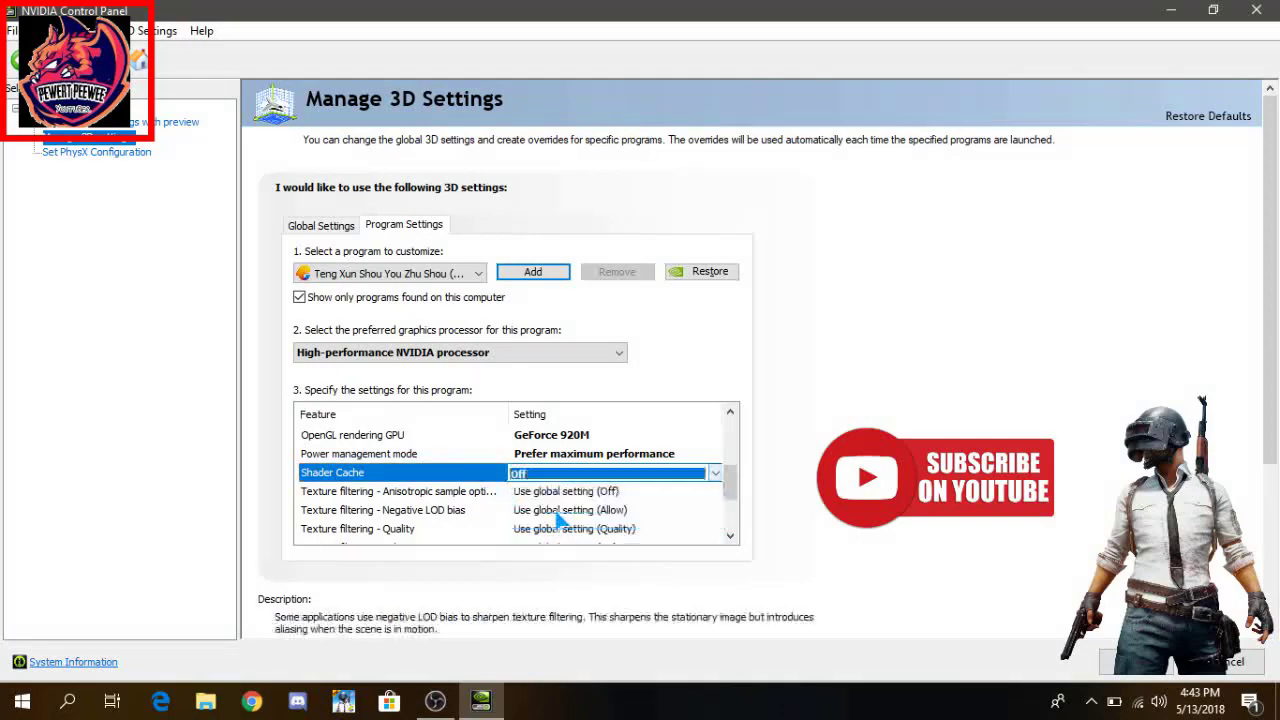
For the selected program, set Power management mode to Prefer maximum performance and Maximum pre-rendered frames to 1.
{"action": "left_click", "coordinate": [582, 456]}
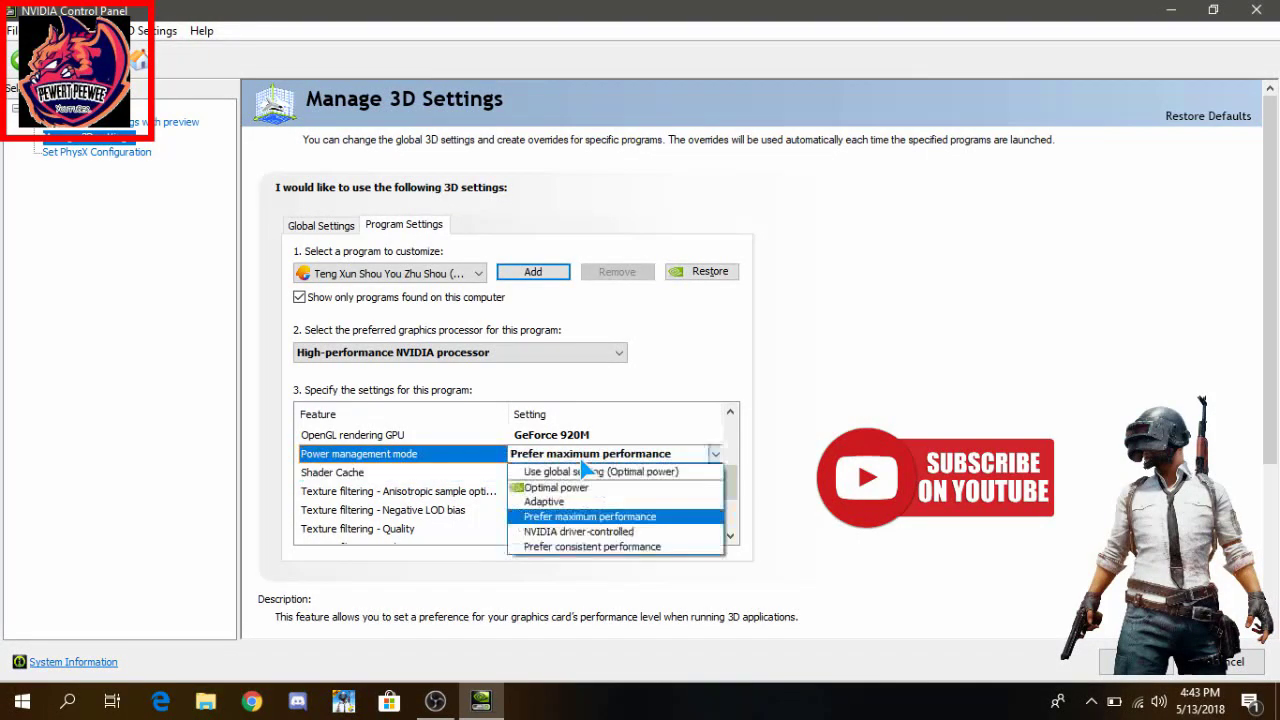
{"action": "left_click", "coordinate": [575, 516]}
{"action": "left_click_drag", "start_coordinate": [724, 470], "coordinate": [728, 445]}
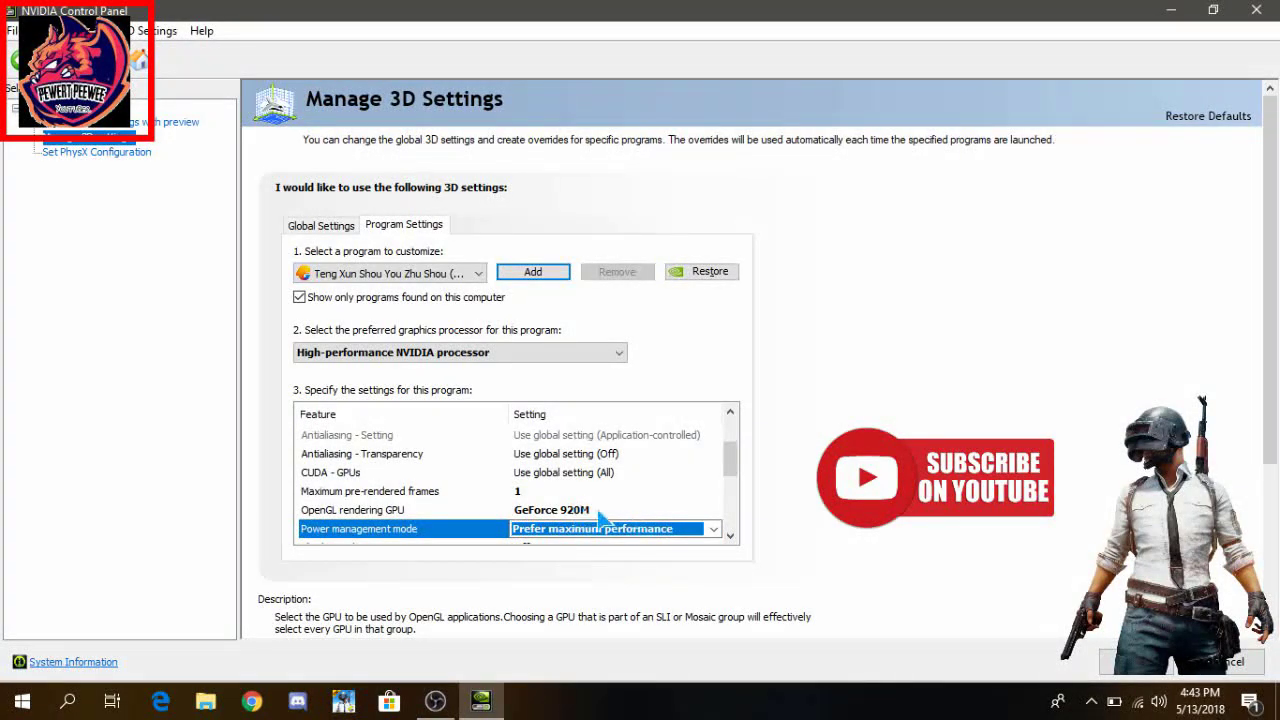
{"action": "left_click", "coordinate": [517, 491]}
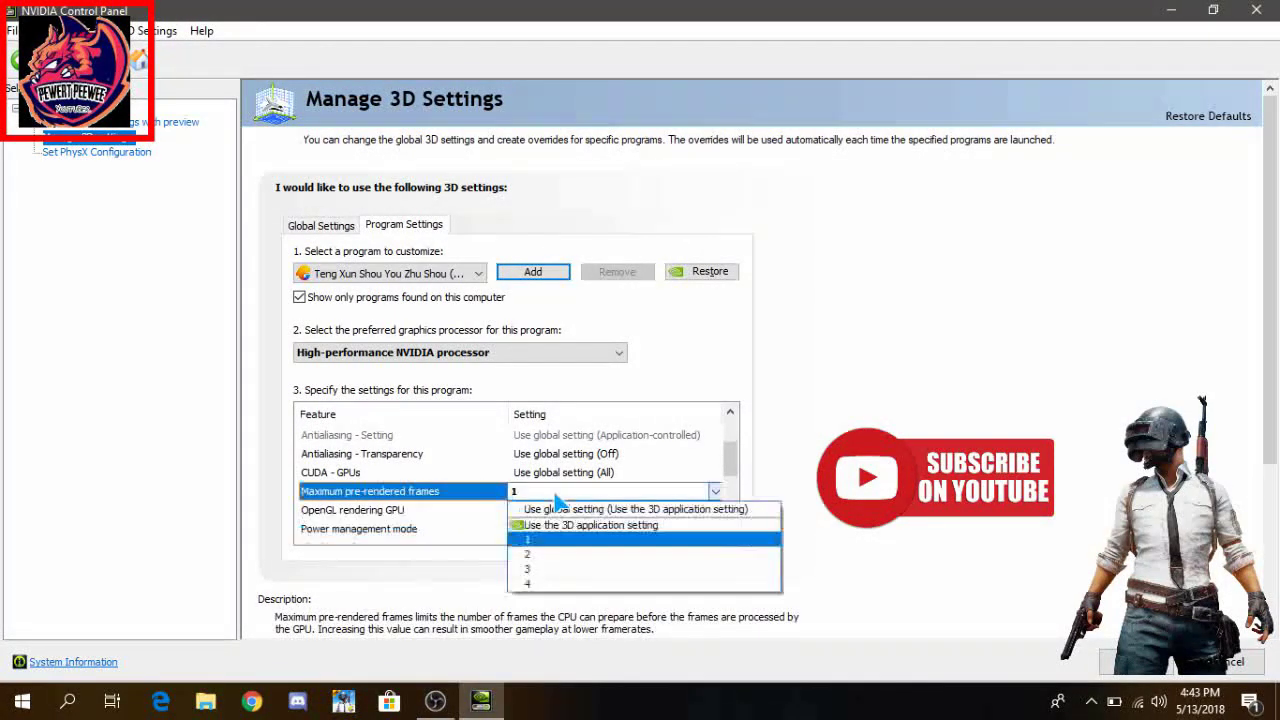
{"action": "left_click", "coordinate": [550, 527]}
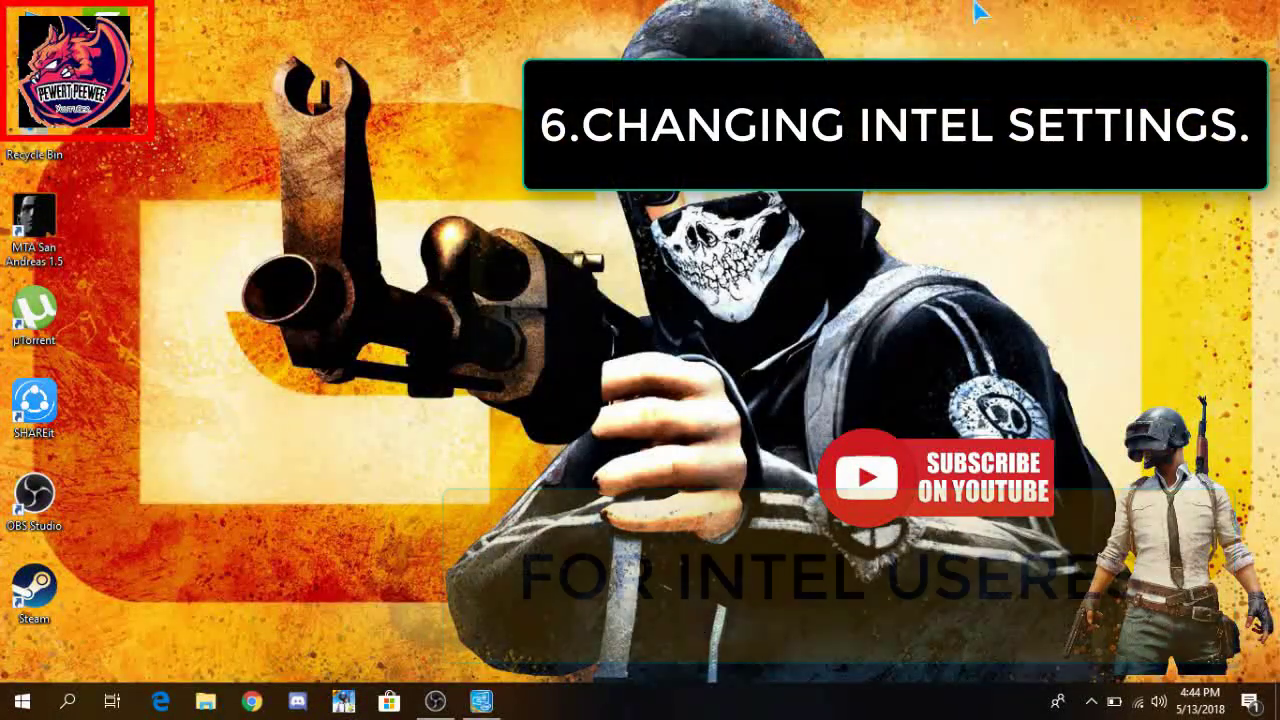
Open the 3D page of the Intel HD Graphics Control Panel from the desktop and set General Settings to Performance.
{"action": "right_click", "coordinate": [574, 128]}
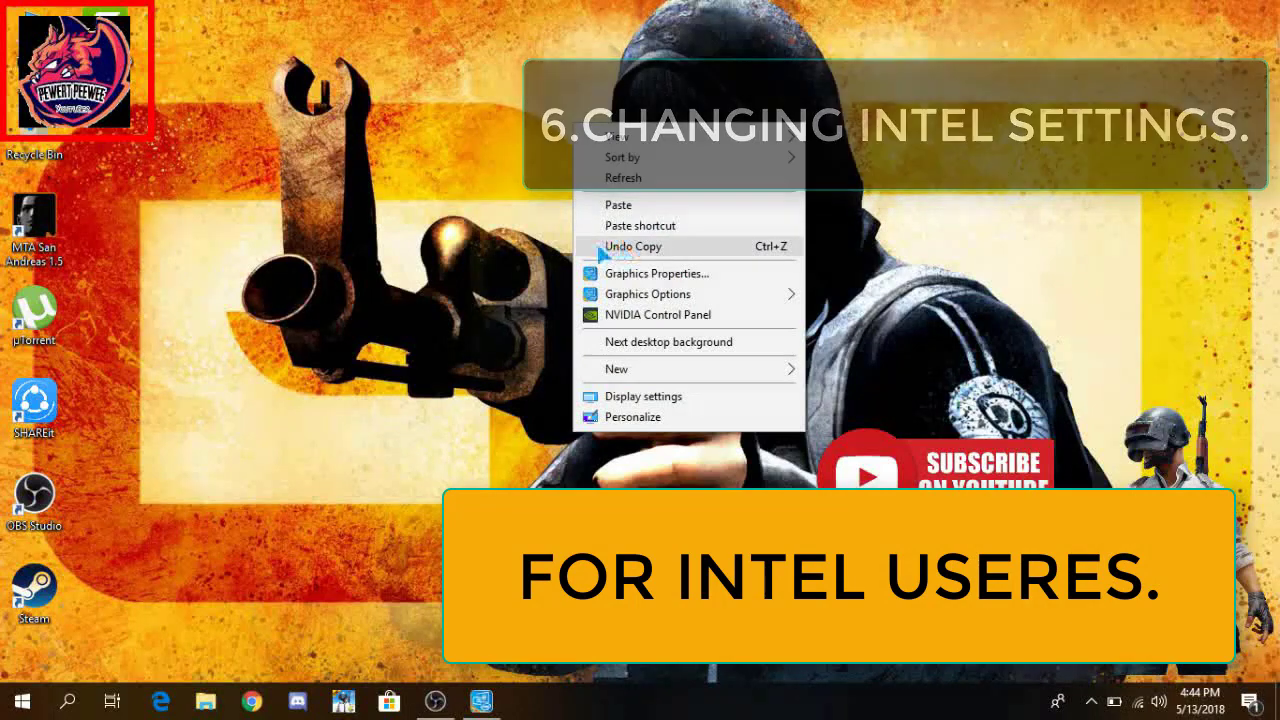
{"action": "left_click", "coordinate": [474, 272]}
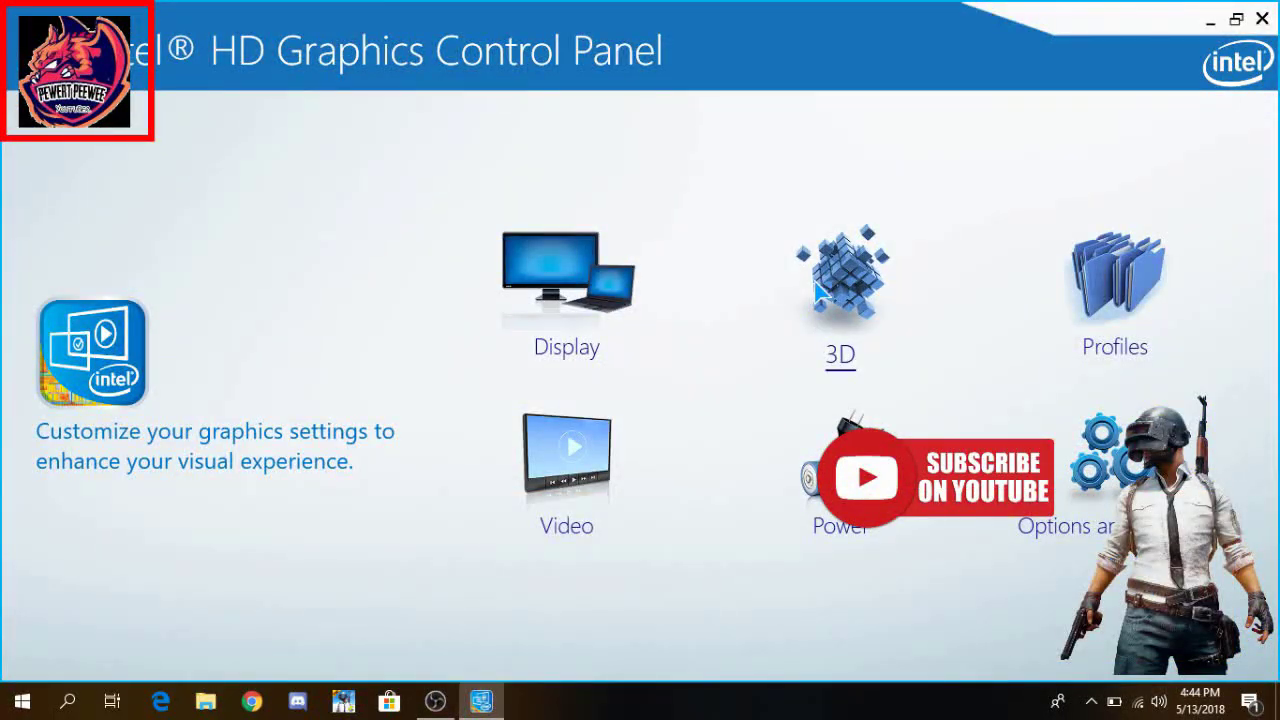
{"action": "left_click", "coordinate": [816, 290]}
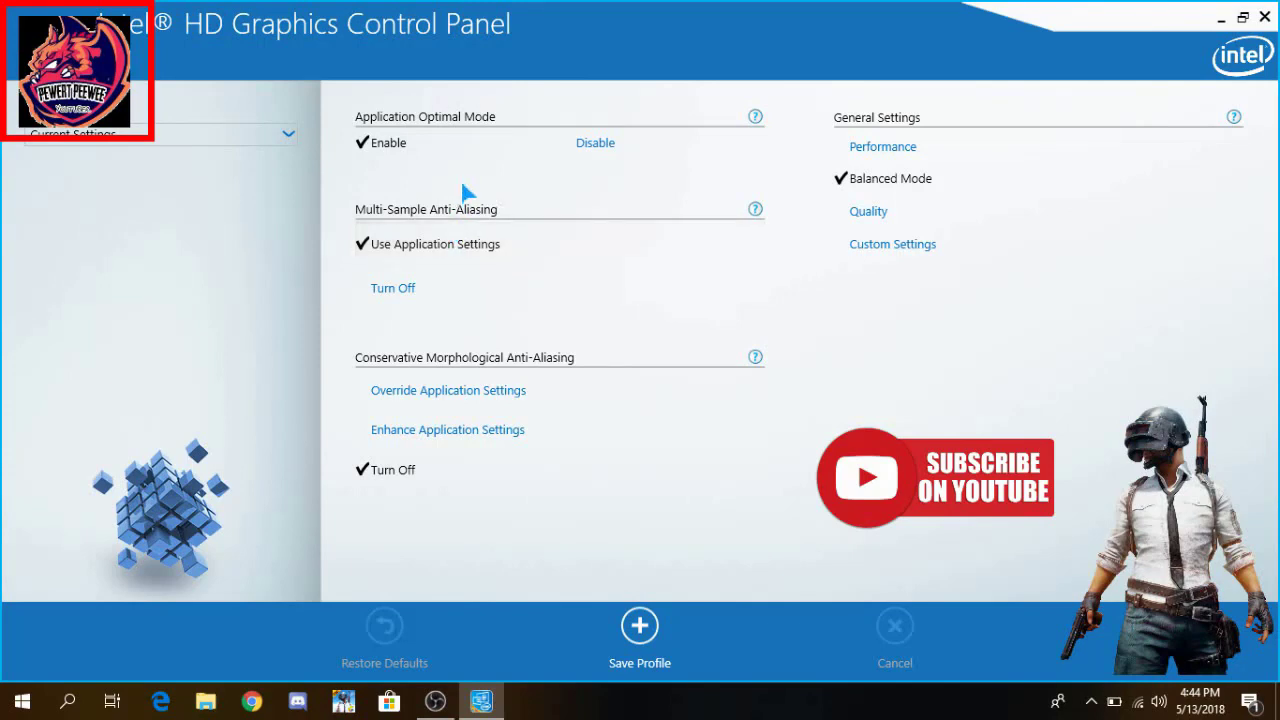
{"action": "left_click", "coordinate": [889, 148]}
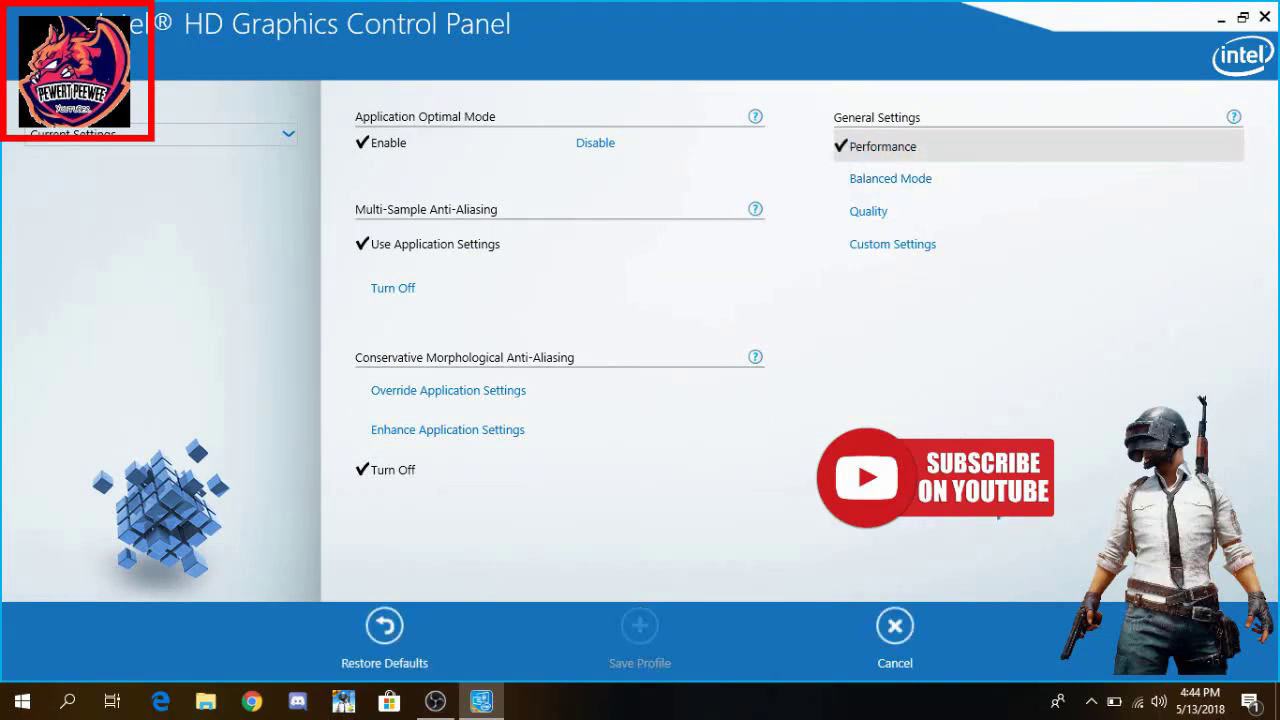
{"action": "left_click", "coordinate": [885, 184]}
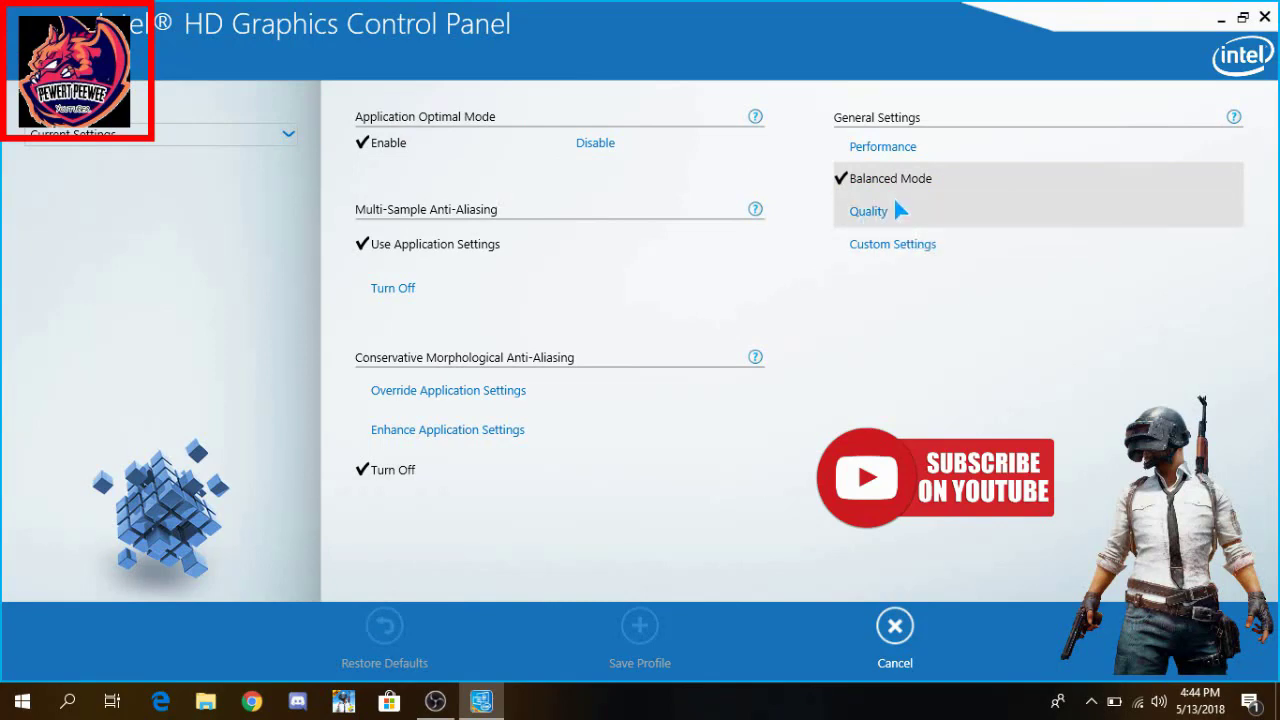
{"action": "left_click", "coordinate": [876, 158]}
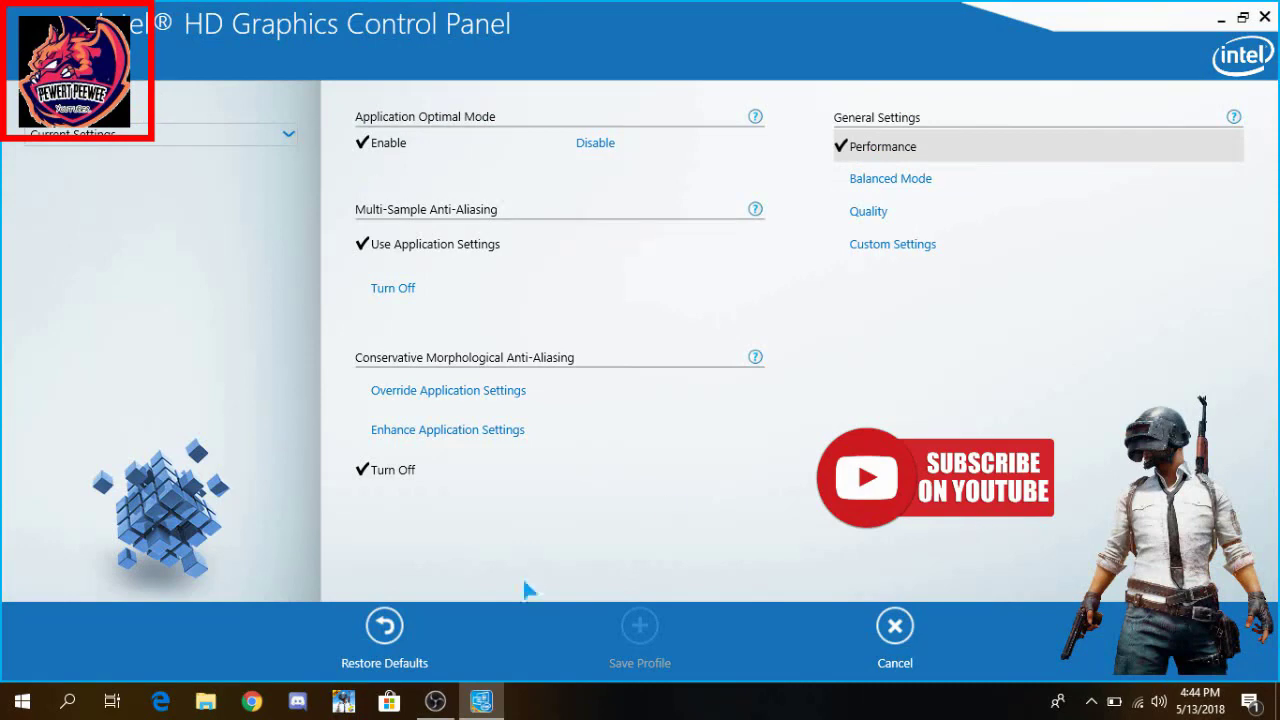
In the Intel power settings, choose the Maximum Performance graphics power plan and open the On Battery settings.
{"action": "left_click", "coordinate": [40, 50]}
{"action": "left_click", "coordinate": [588, 363]}
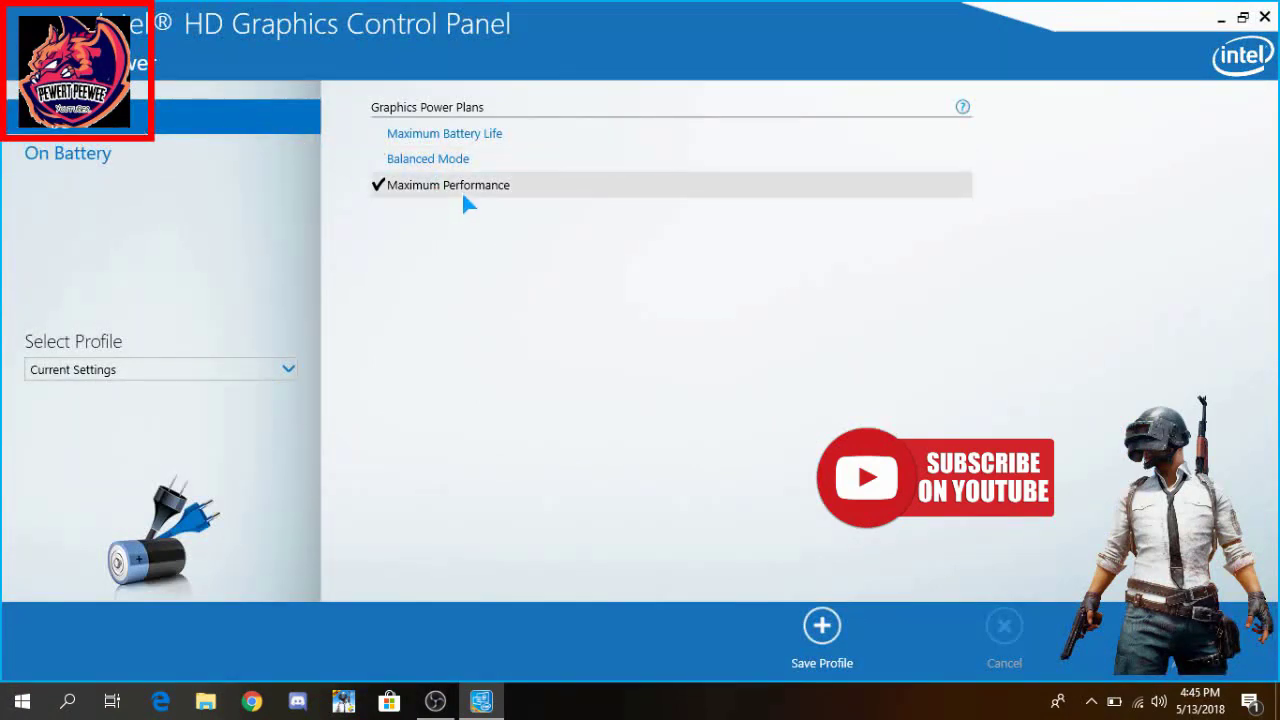
{"action": "left_click", "coordinate": [185, 160]}
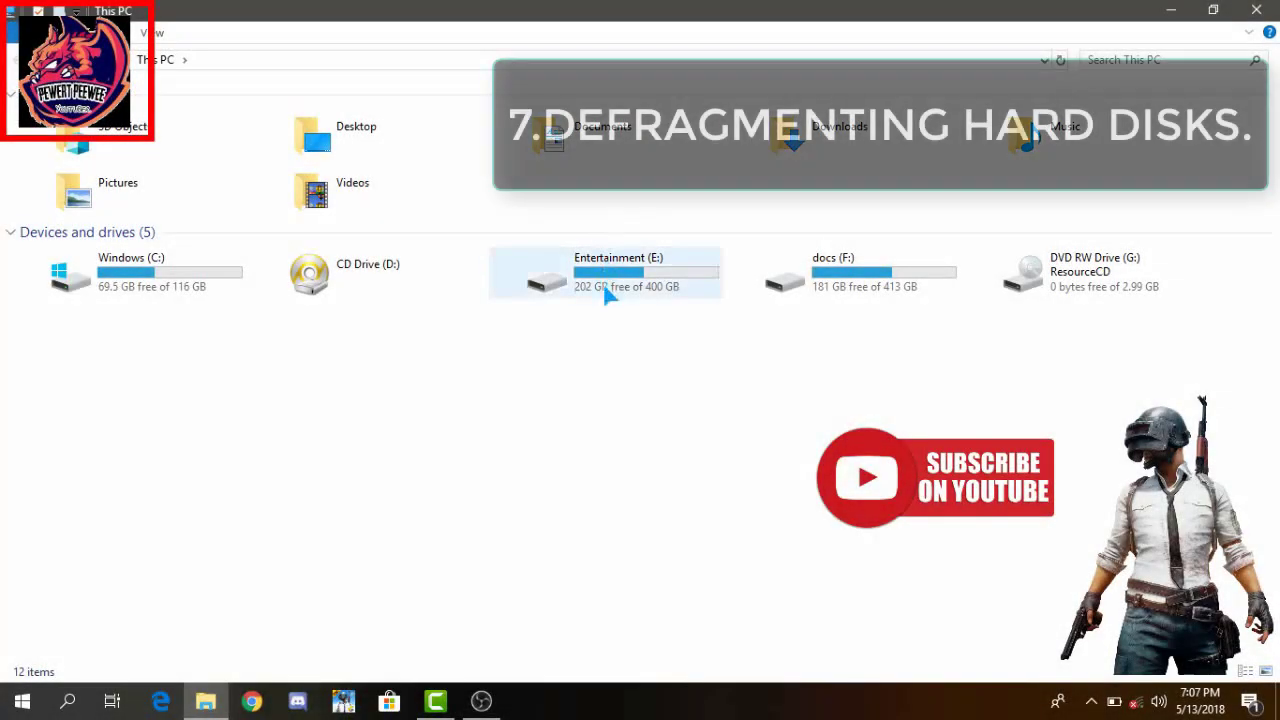
Open Optimize Drives from the Entertainment (E:) drive's properties and run Optimize on the System Reserved drive.
{"action": "right_click", "coordinate": [606, 290]}
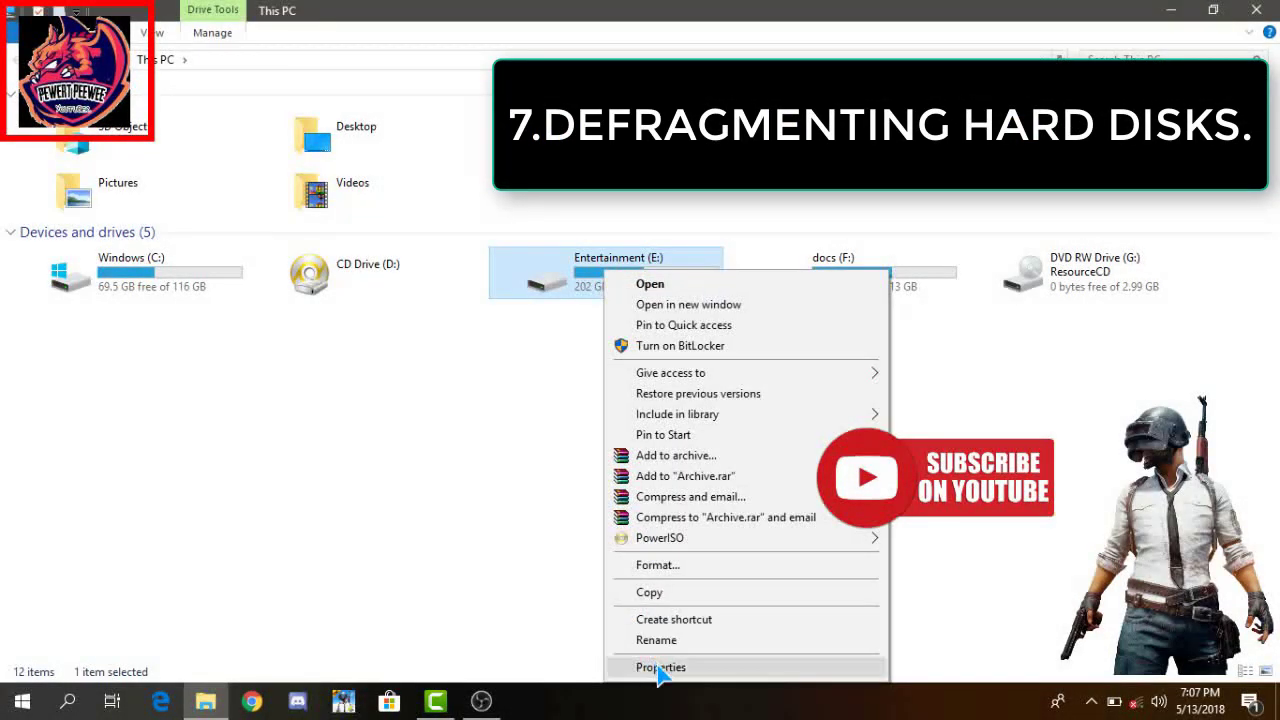
{"action": "left_click", "coordinate": [660, 667]}
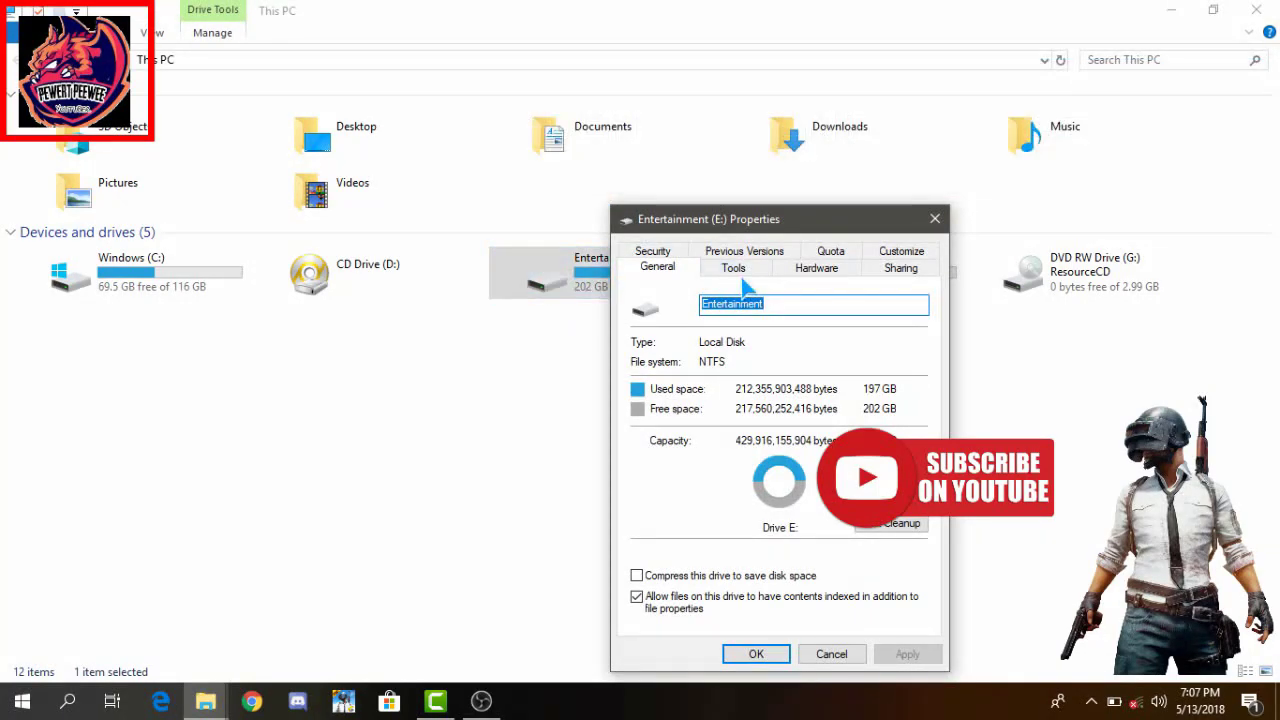
{"action": "left_click", "coordinate": [734, 267]}
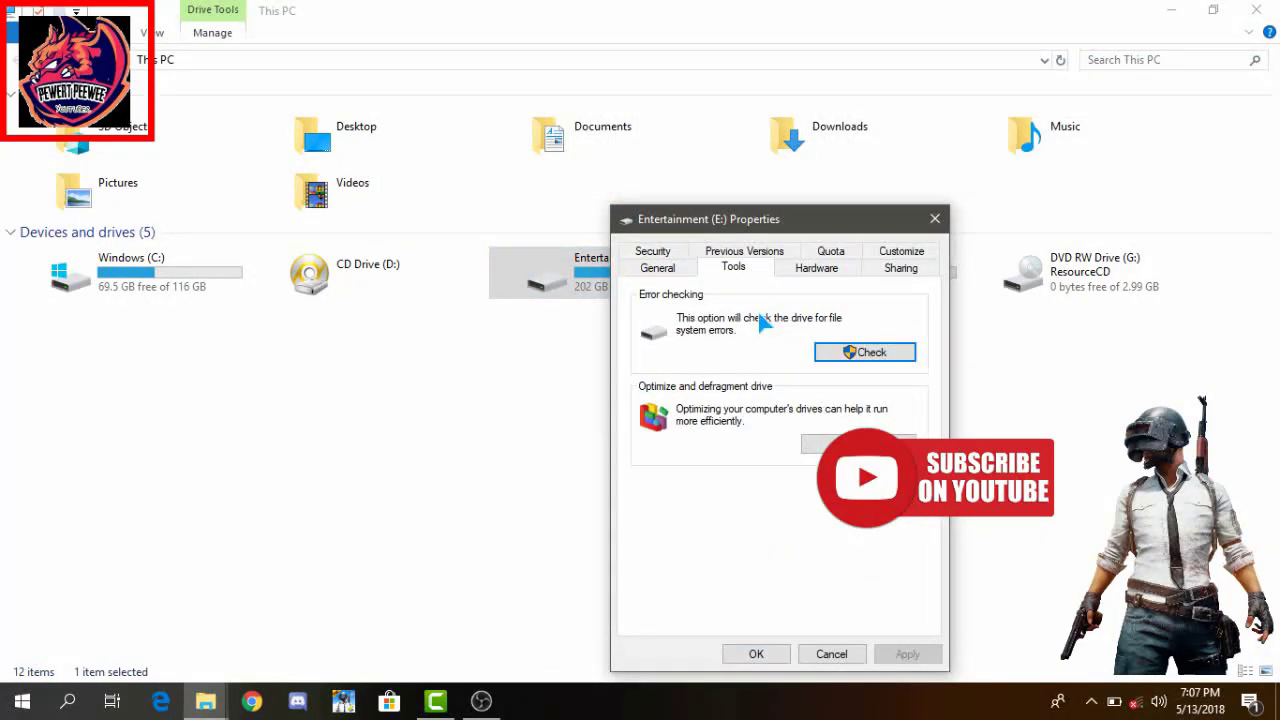
{"action": "left_click", "coordinate": [840, 444]}
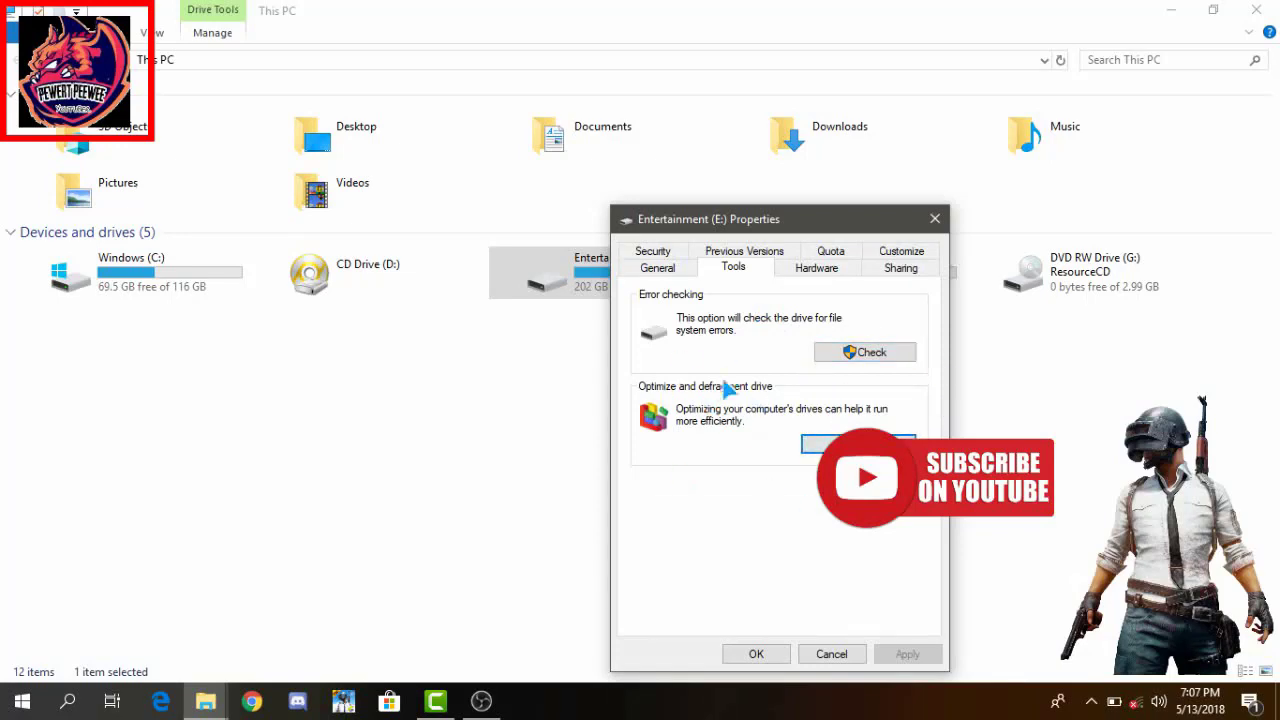
{"action": "left_click", "coordinate": [704, 272]}
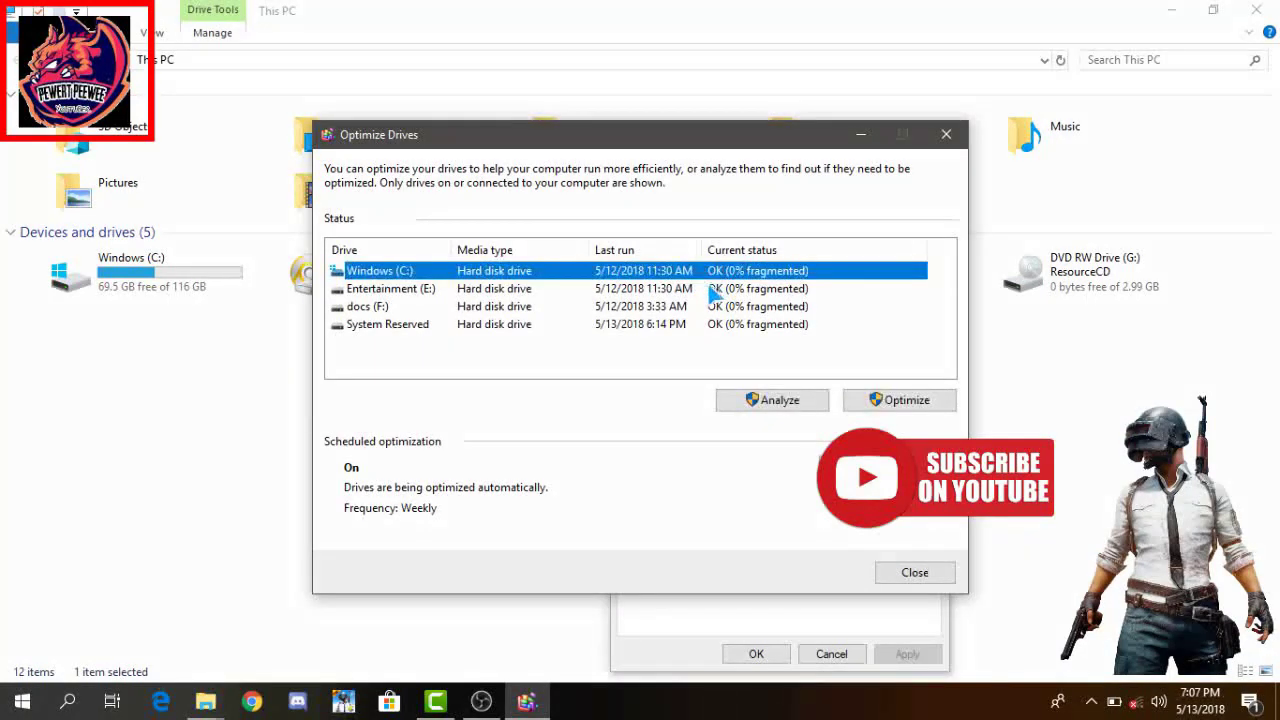
{"action": "left_click", "coordinate": [742, 308]}
{"action": "left_click", "coordinate": [745, 324]}
{"action": "left_click", "coordinate": [900, 400]}
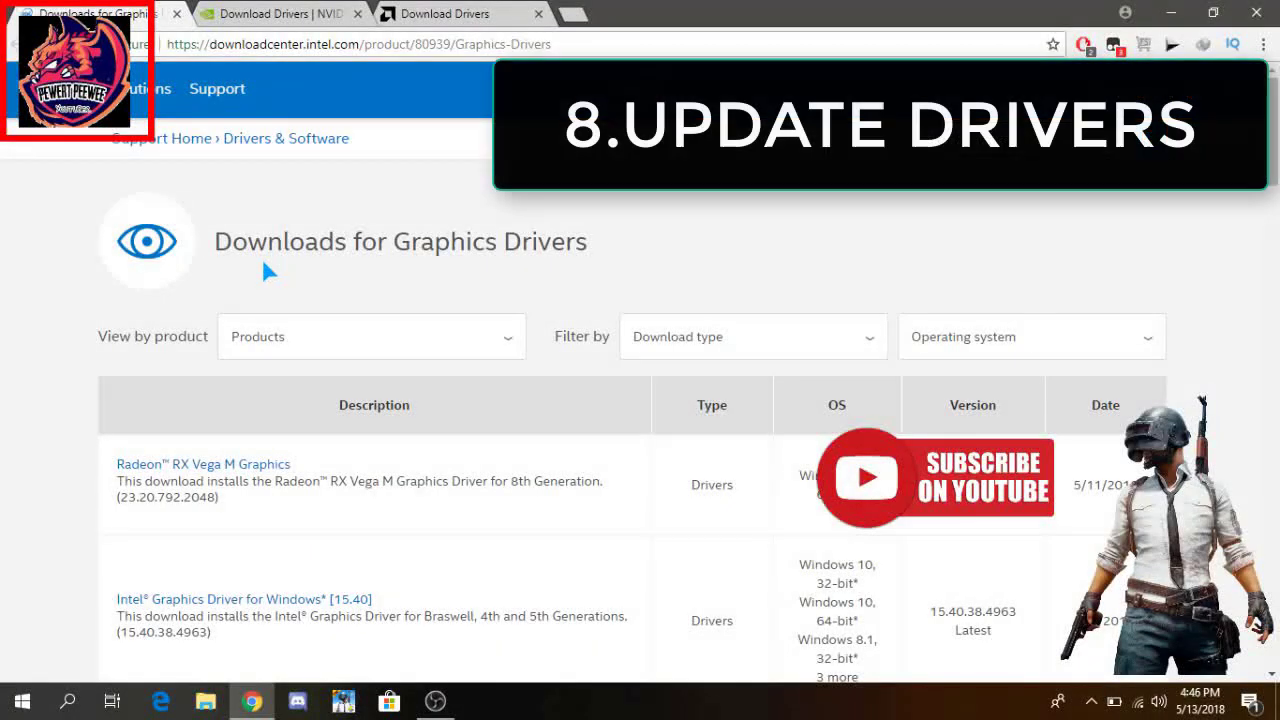
Look through the AMD, NVIDIA and Intel graphics driver download pages in the browser.
{"action": "key", "text": "ctrl+Tab"}
{"action": "key", "text": "ctrl+Tab"}
{"action": "scroll", "coordinate": [726, 346], "scroll_direction": "down", "scroll_amount": 10}
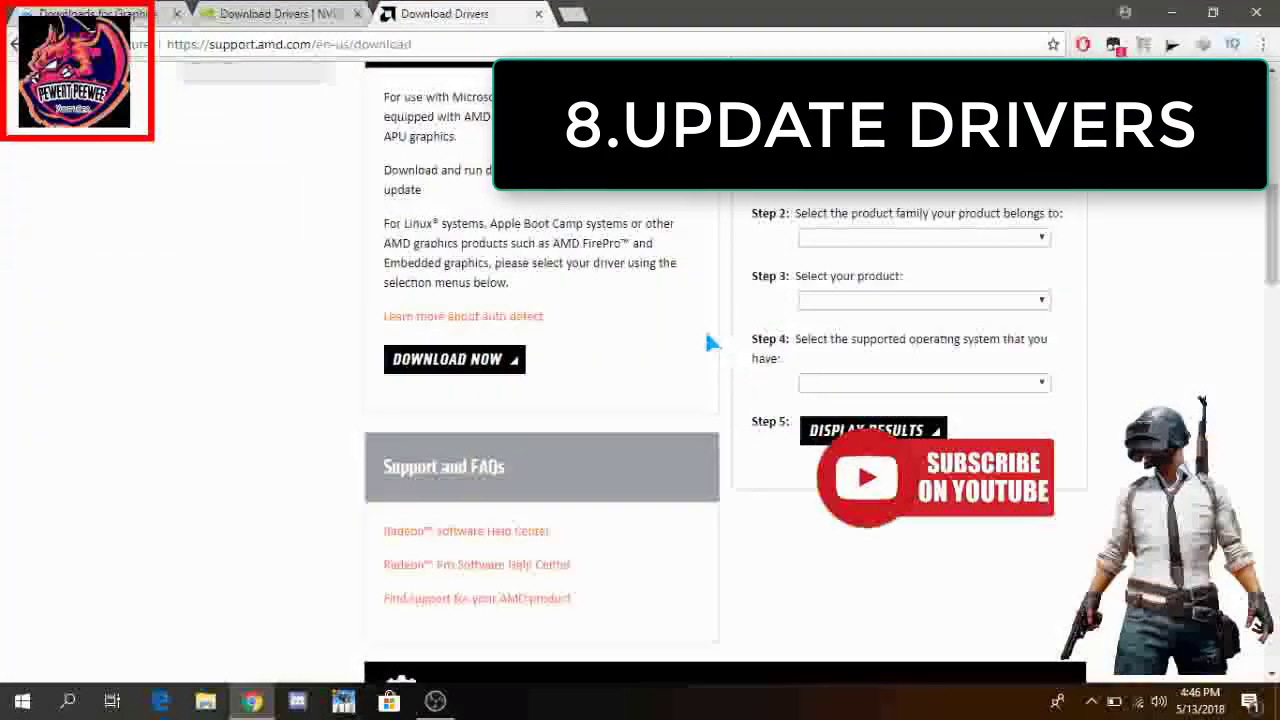
{"action": "scroll", "coordinate": [723, 357], "scroll_direction": "up", "scroll_amount": 10}
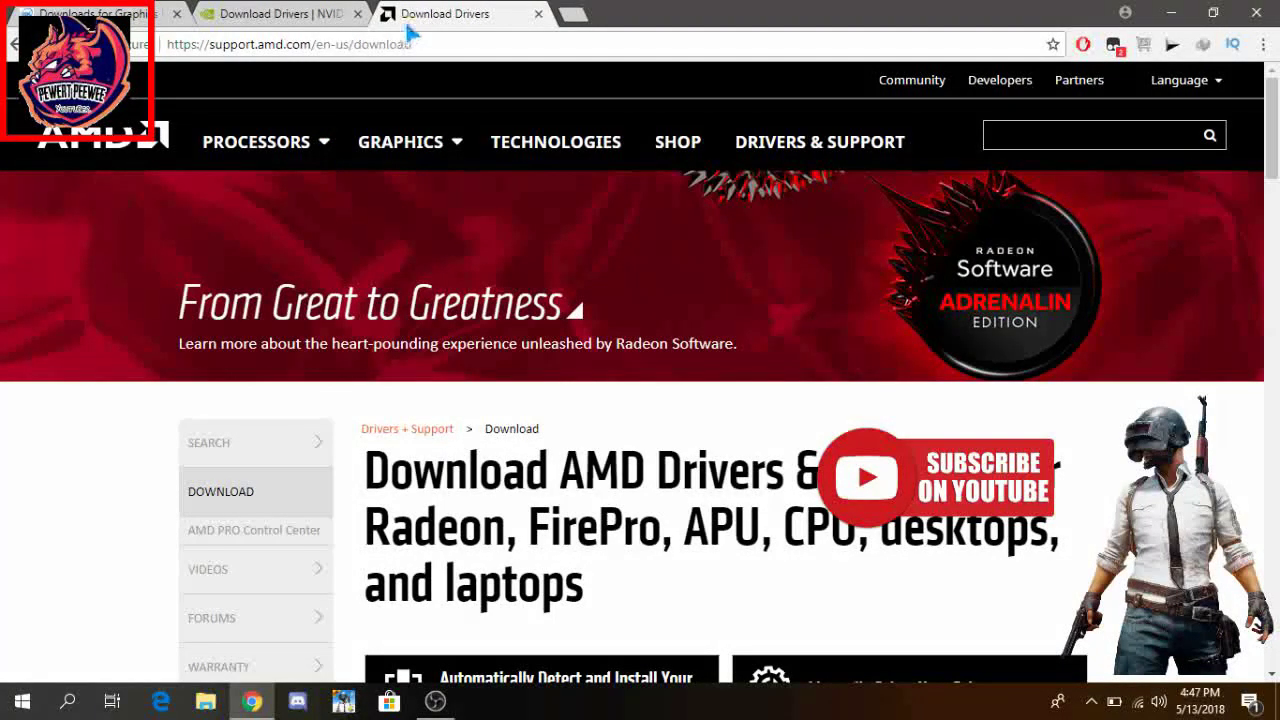
{"action": "left_click", "coordinate": [296, 13]}
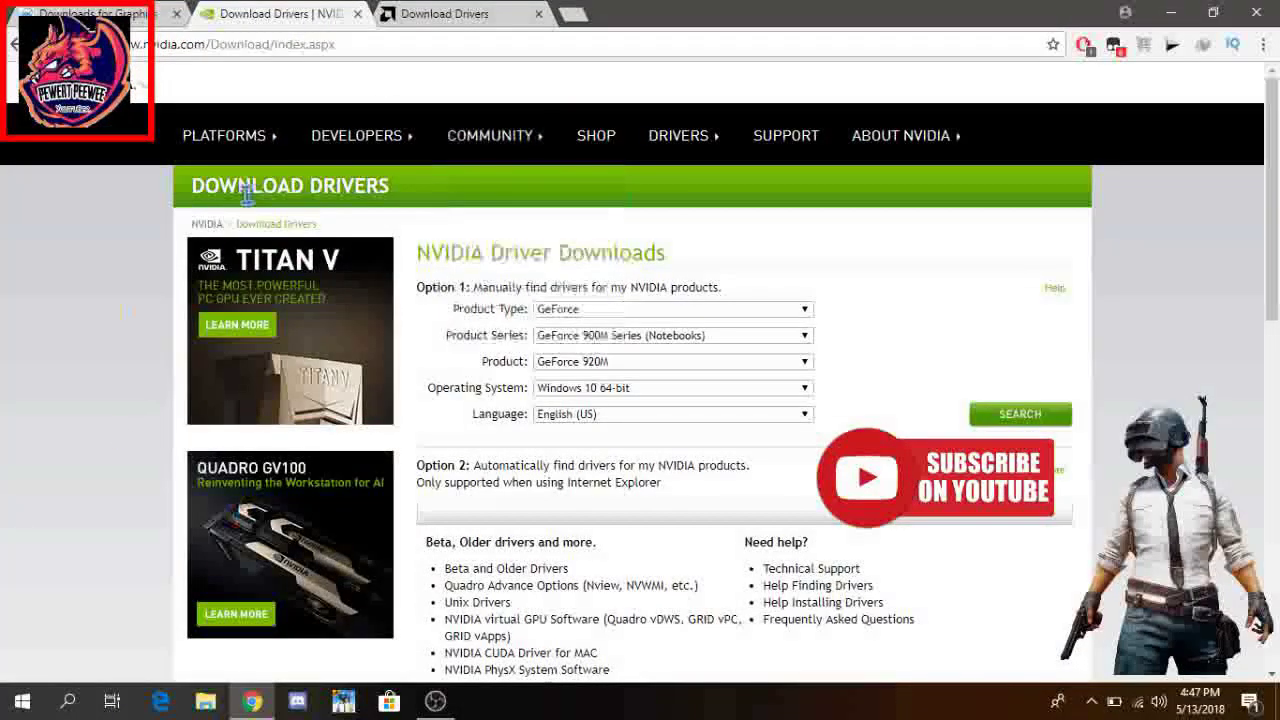
{"action": "key", "text": "ctrl+shift+Tab"}
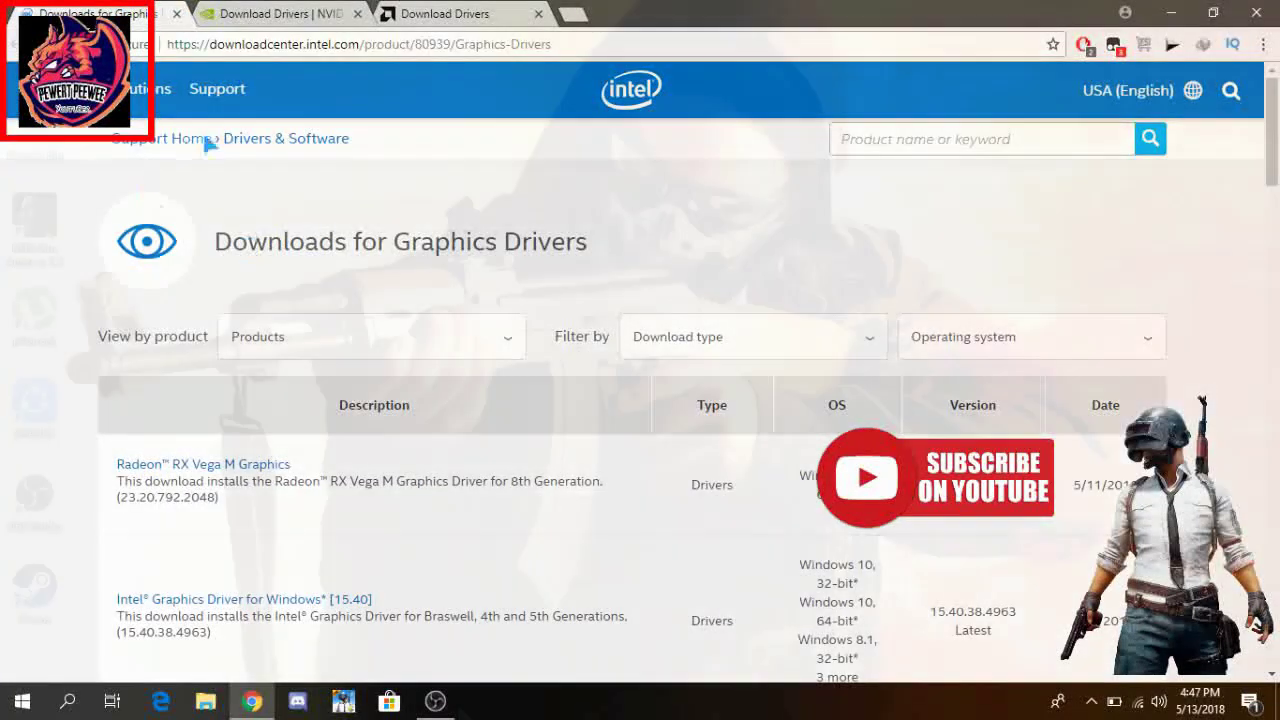